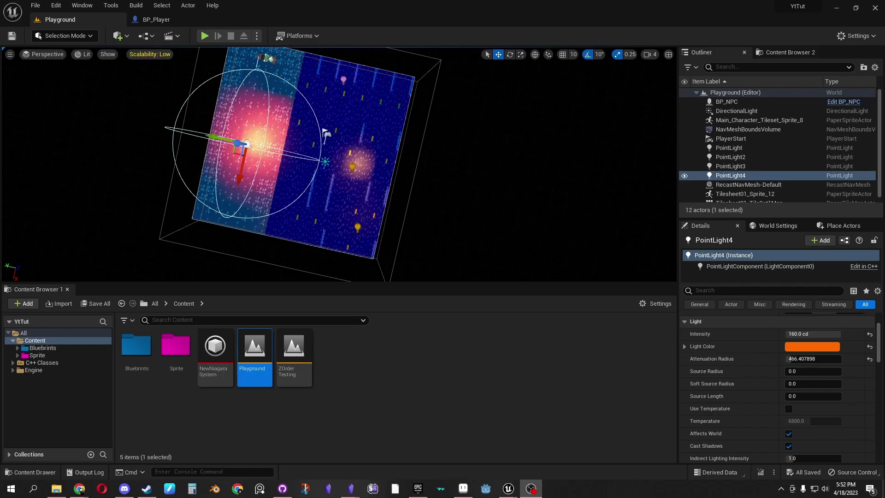
right_click_drag(350, 150, 222, 137)
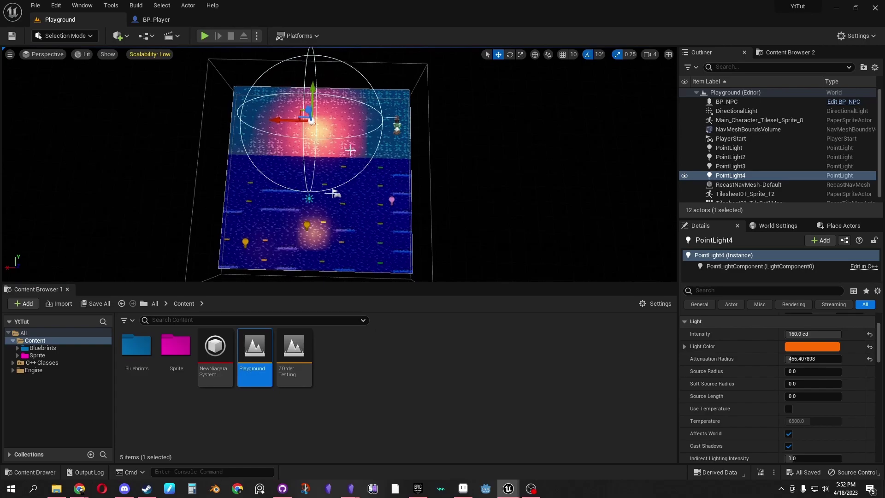
right_click_drag(350, 149, 353, 162)
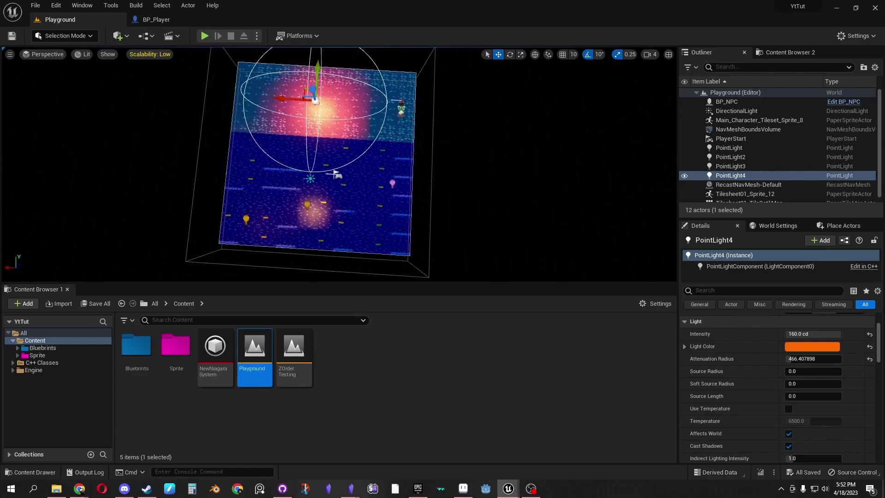
scroll(420, 172, "up", 5)
scroll(420, 172, "down", 6)
scroll(420, 172, "up", 2)
scroll(420, 172, "down", 2)
scroll(420, 169, "down", 1)
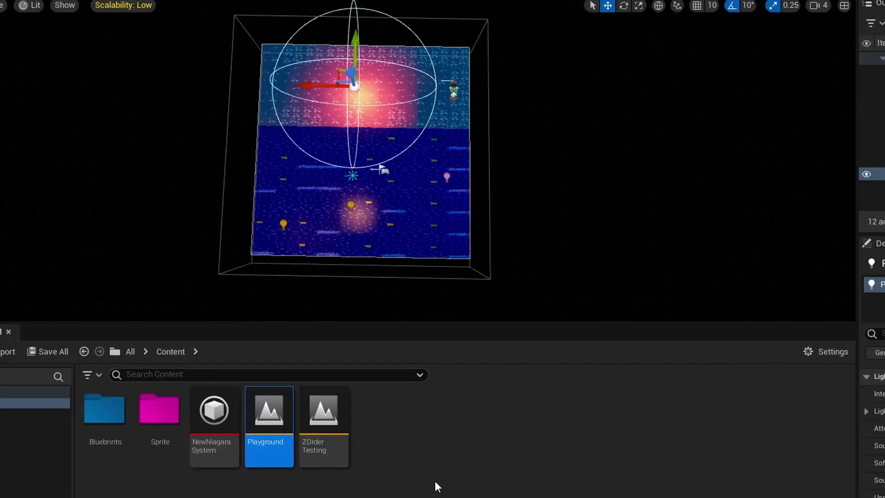
- Create a new level named tyo in the Content folder, open it and save it
right_click(435, 484)
left_click(458, 81)
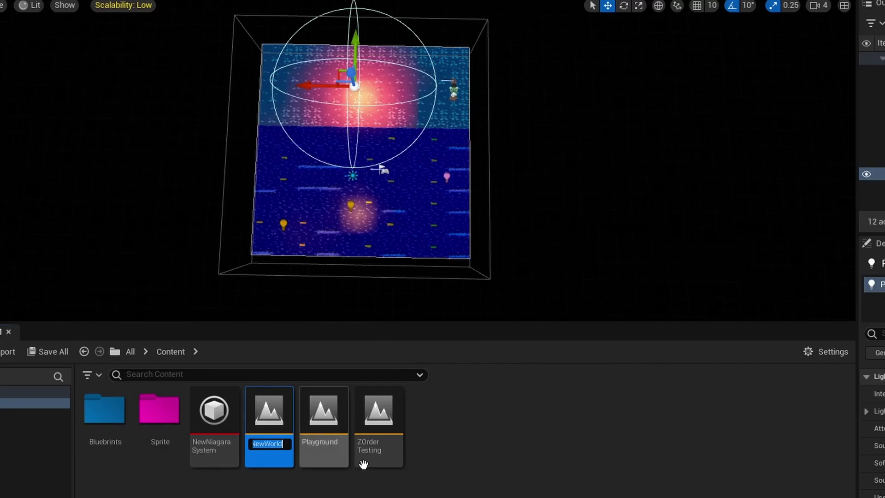
type("tyo")
key("Return")
double_click(324, 410)
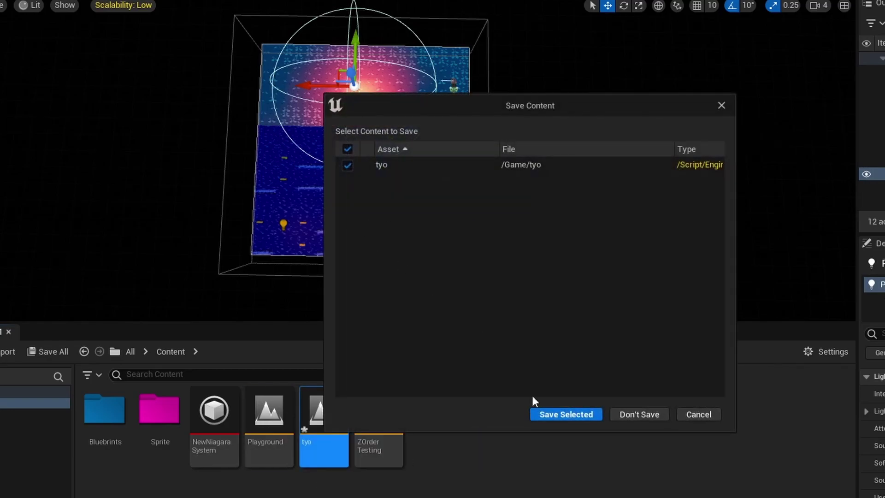
left_click(538, 411)
- Place the Tilesheet01_TileSet1Map tile map from the Sprite/Map folder into the level
double_click(152, 413)
left_click(108, 413)
double_click(109, 415)
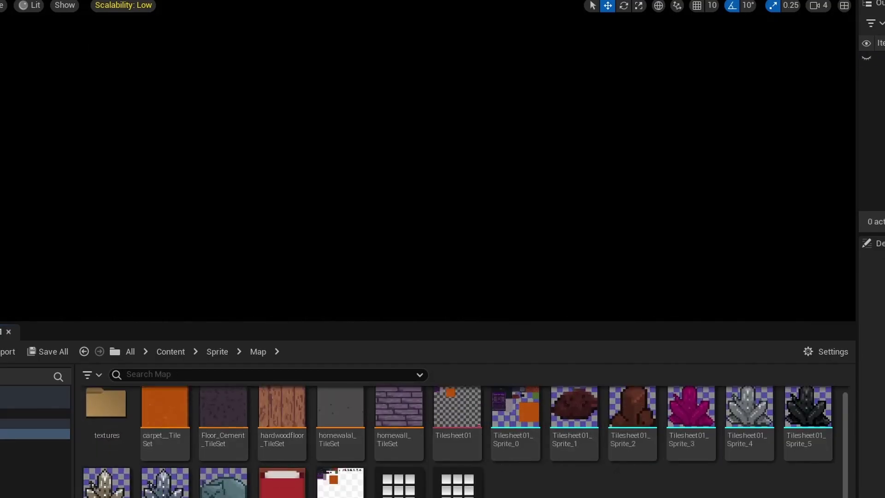
scroll(468, 494, "down", 1)
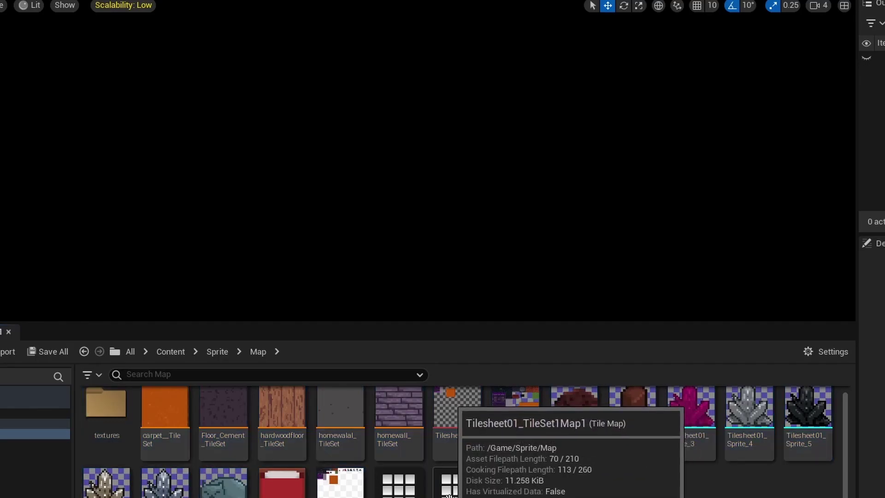
left_click_drag(450, 495, 367, 138)
- Set the tile map's location to 0, 0, 0
right_click_drag(612, 201, 637, 221)
left_click(784, 406)
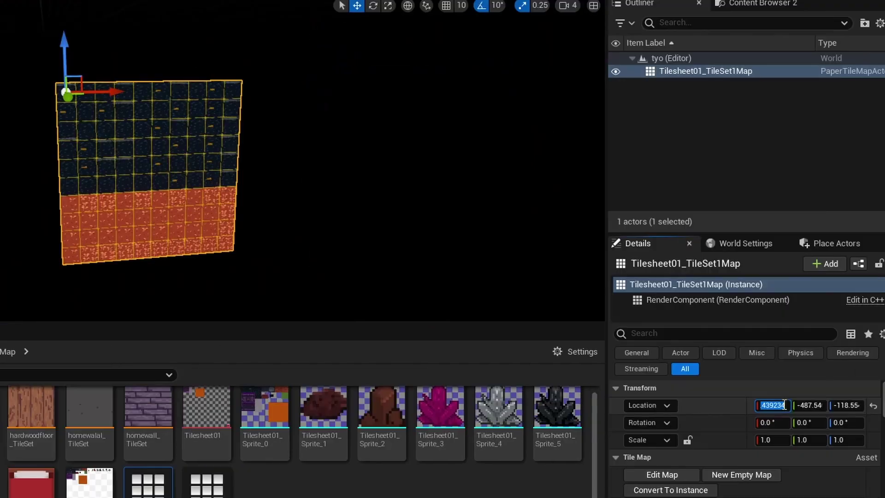
type("0")
key("Tab")
type("0")
key("Tab")
type("0")
key("Tab")
- Set the tile map's X rotation to 270° so that it lies flat on the ground plane
left_click(764, 422)
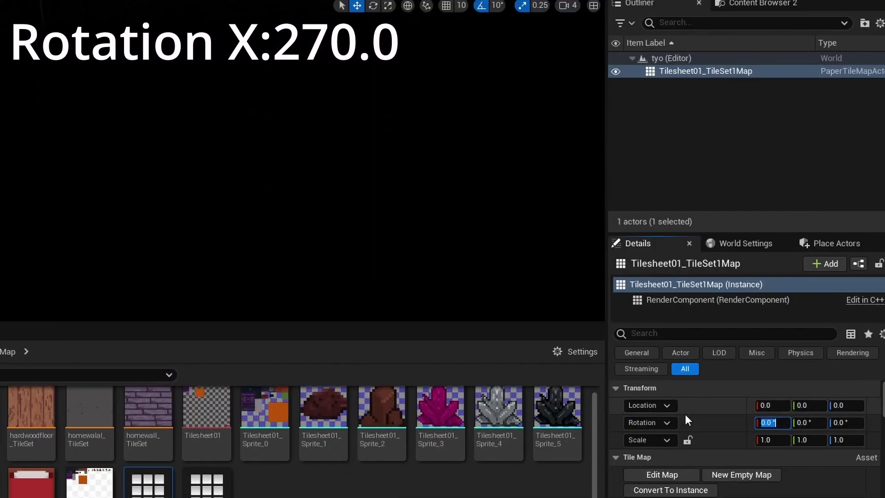
type("270")
key("Return")
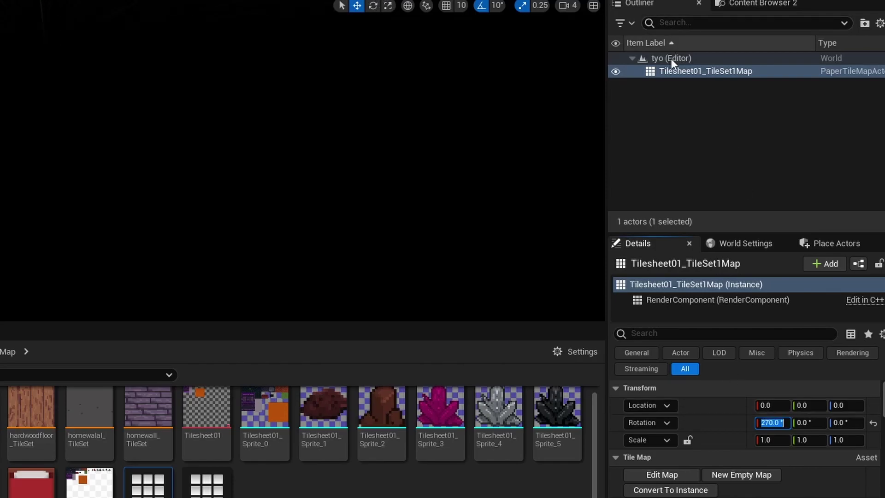
double_click(680, 74)
right_click_drag(295, 161, 263, 164)
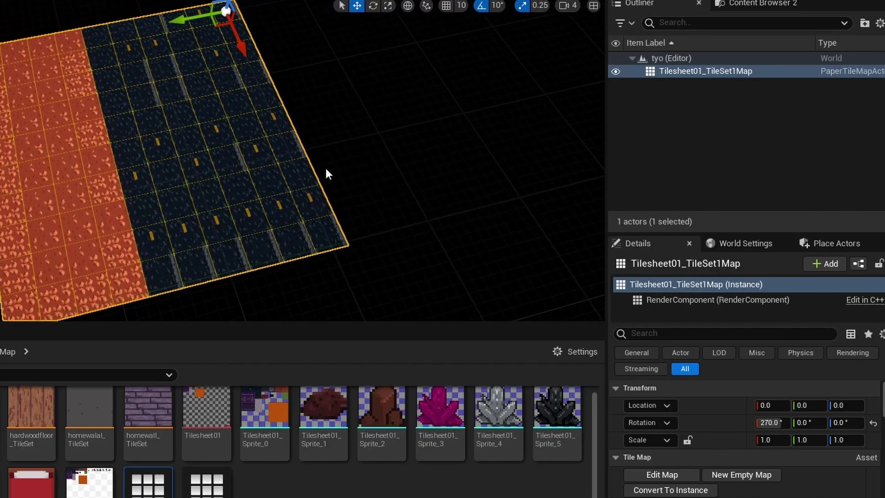
double_click(671, 69)
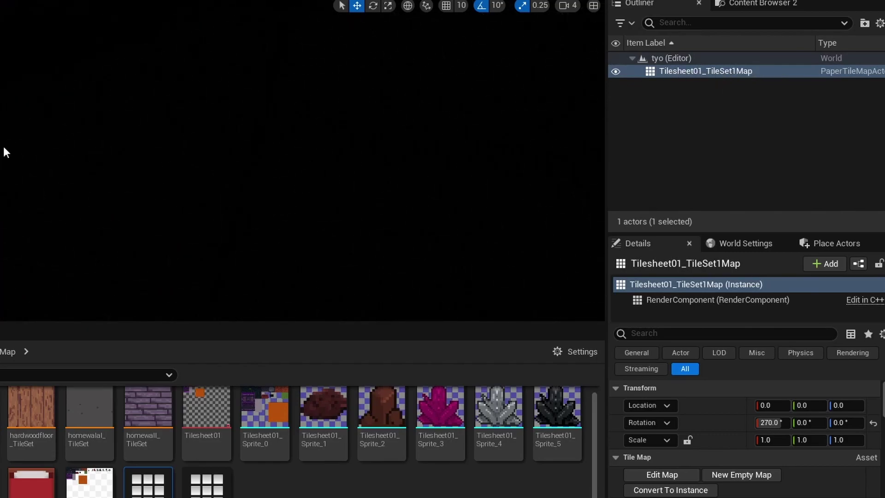
double_click(698, 71)
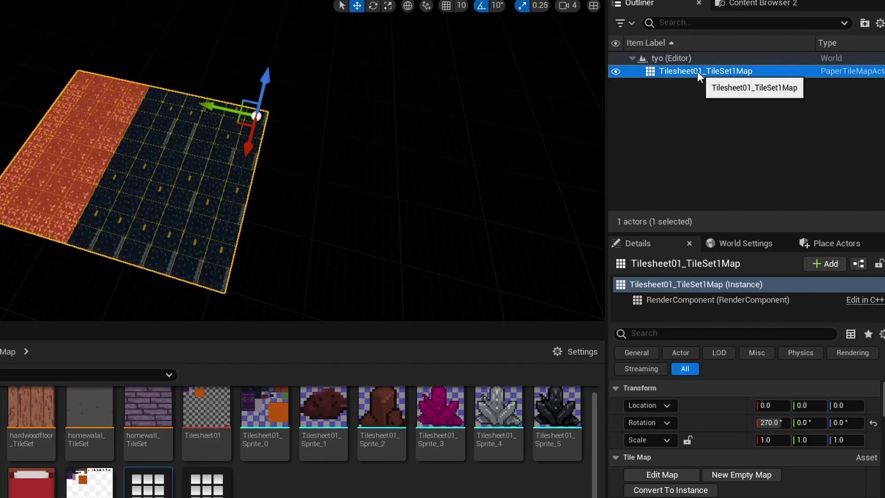
- Open the engine's Rendering section in the project settings
left_click(101, 14)
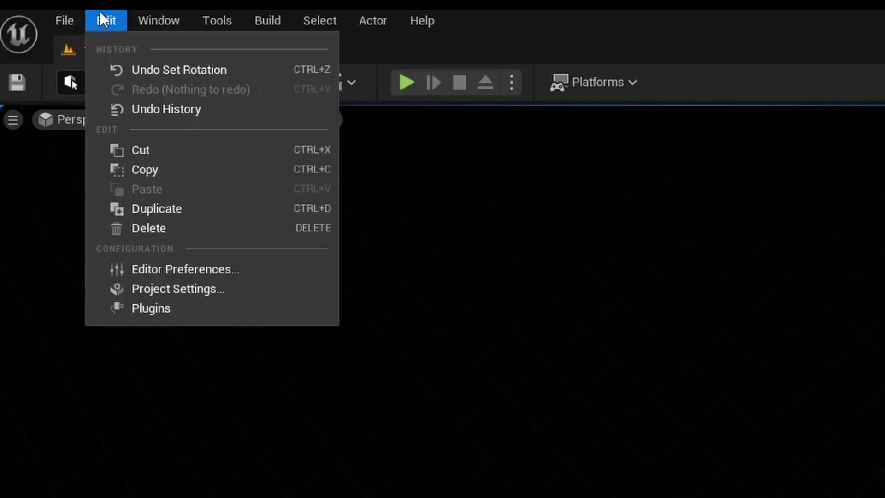
left_click(189, 290)
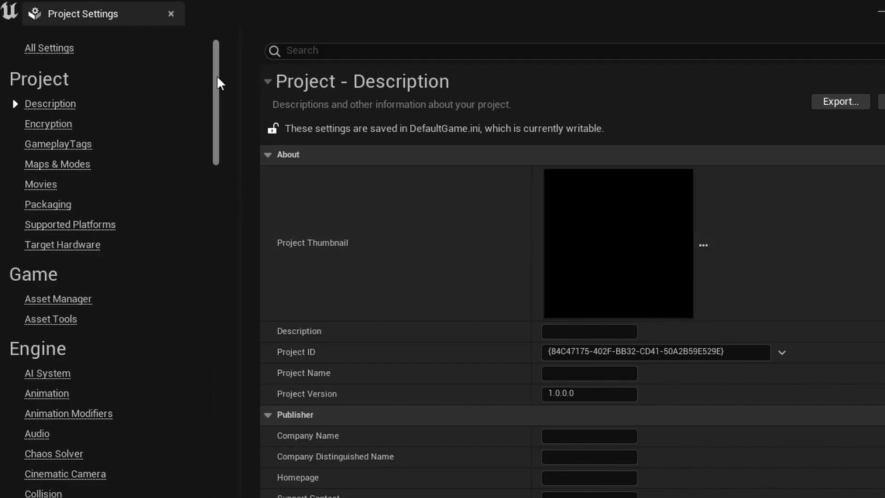
left_click_drag(217, 75, 218, 206)
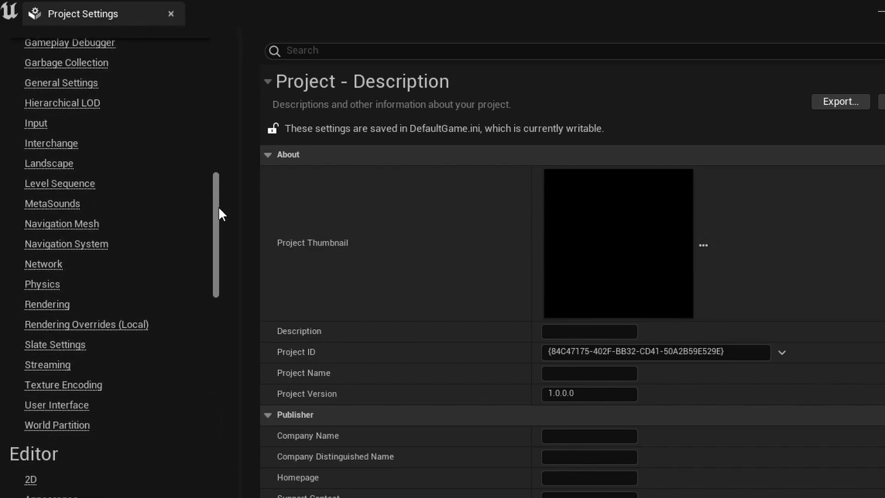
left_click(42, 309)
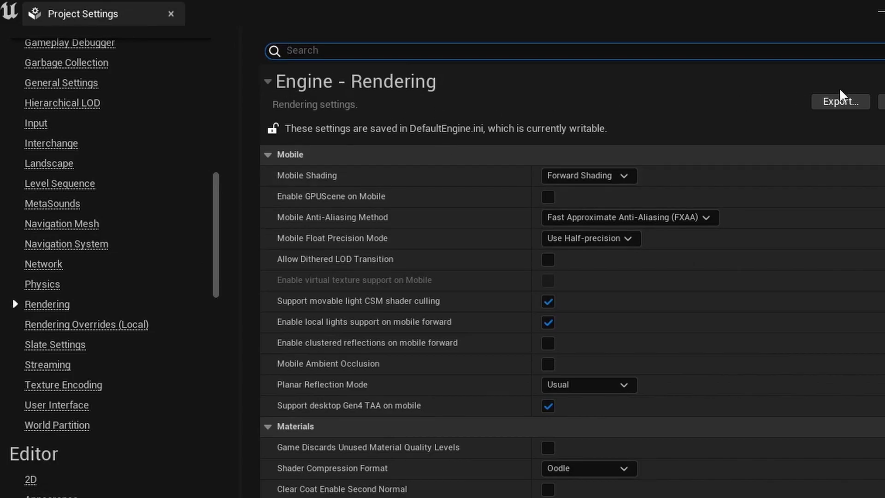
- Set the Translucent Sort Policy to Sort Along Axis in the Translucency settings
scroll(572, 277, "down", 20)
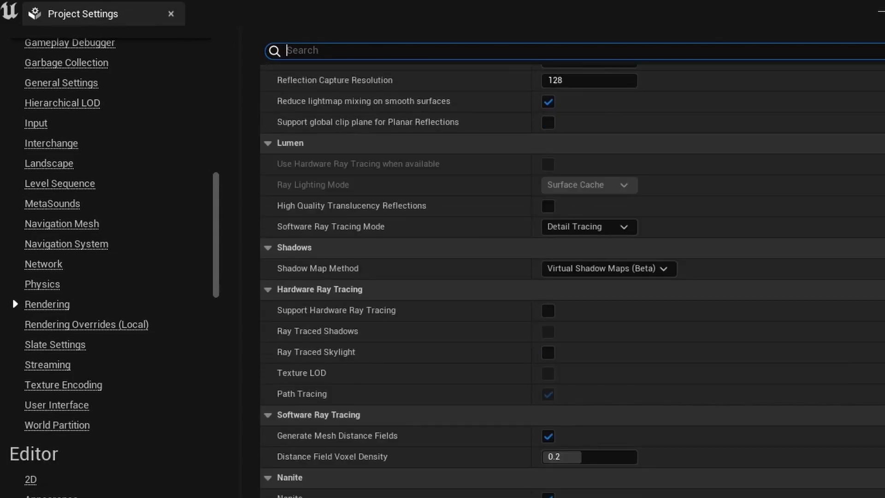
scroll(571, 276, "down", 4)
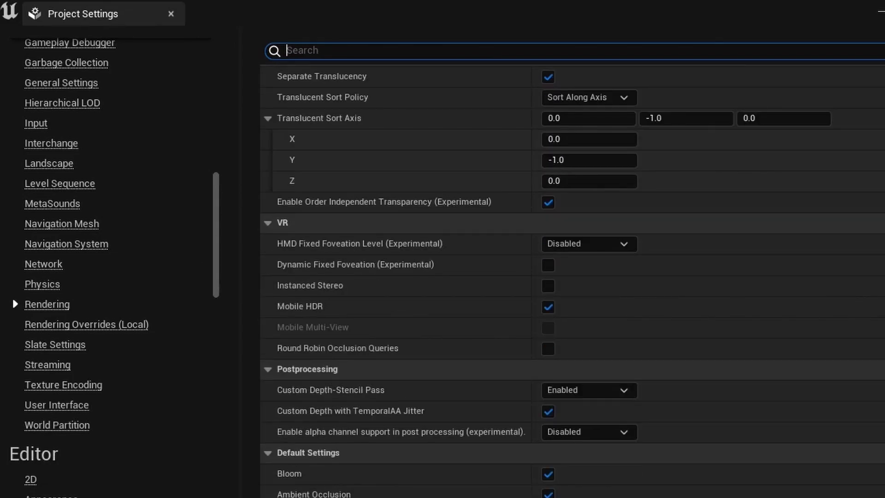
scroll(572, 276, "up", 4)
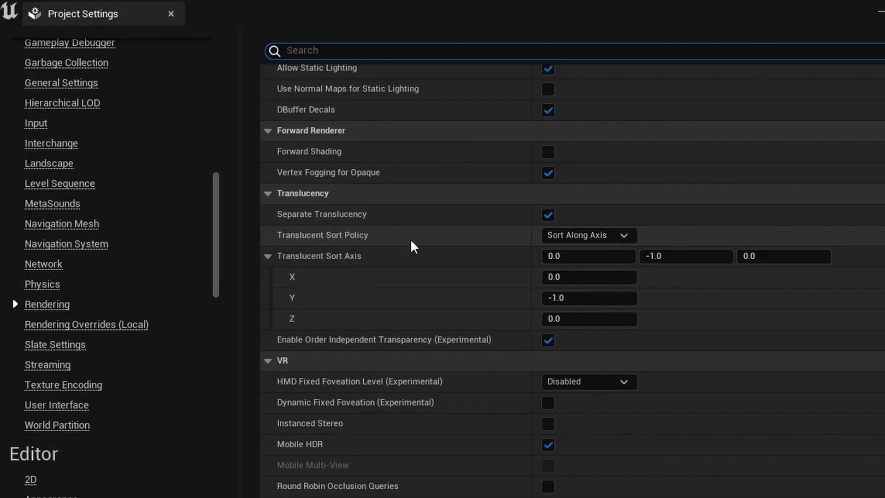
left_click(590, 236)
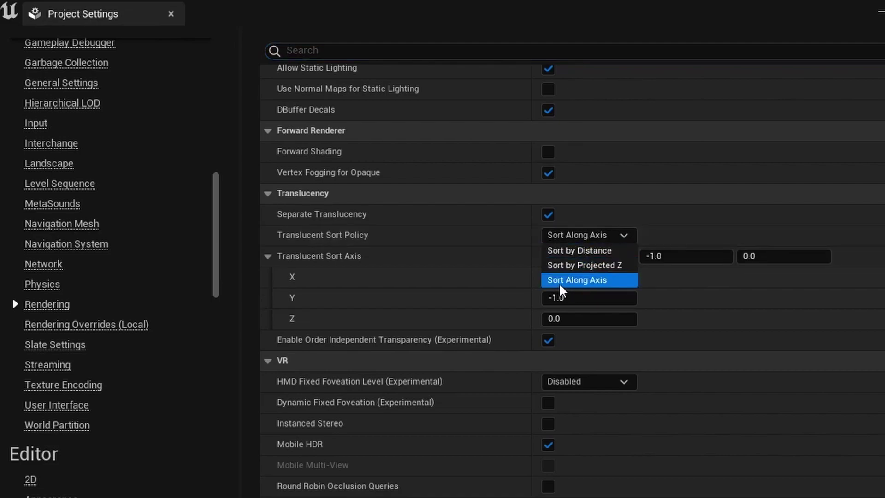
left_click(618, 280)
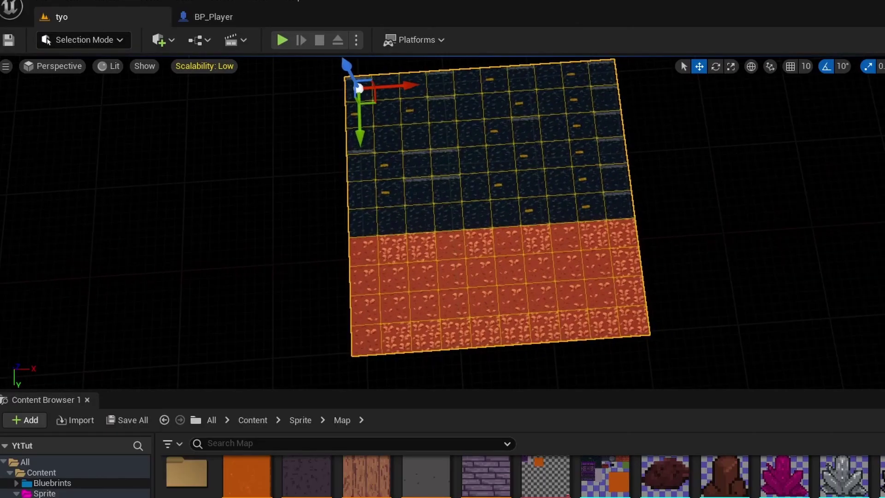
- Add a Player Start actor to the level and move it along the Y axis onto the dark part of the tile map
key("f")
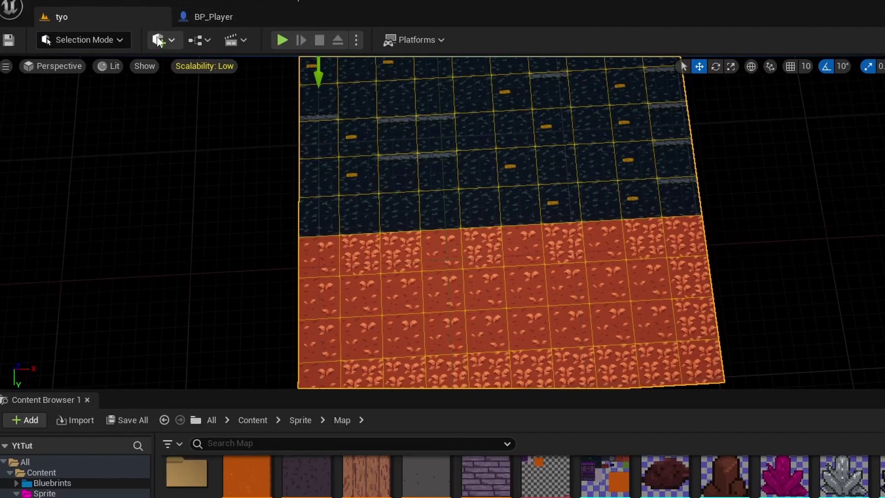
left_click(159, 39)
mouse_move(233, 150)
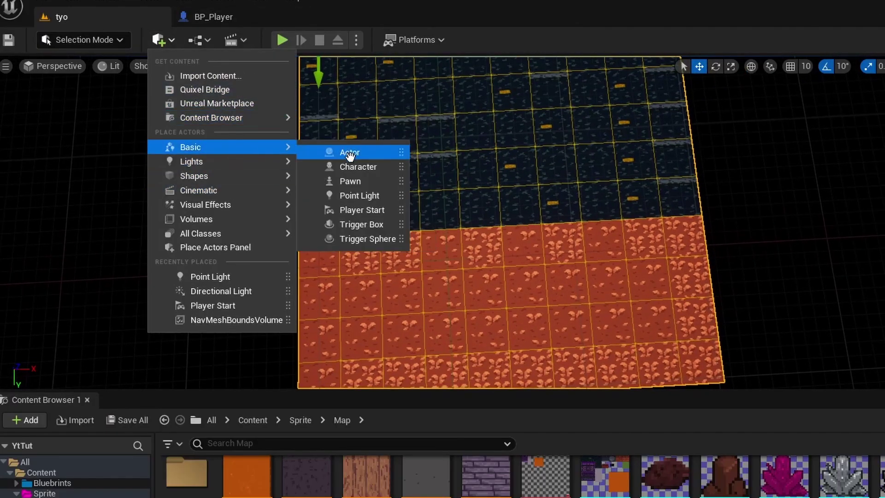
left_click(372, 210)
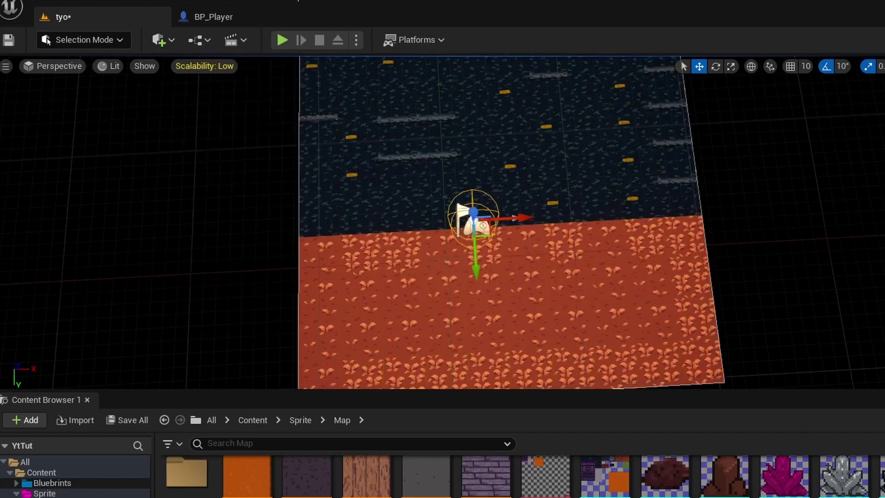
right_click_drag(527, 242, 373, 207)
left_click_drag(453, 234, 444, 102)
mouse_move(524, 251)
right_mouse_down()
mouse_move(516, 217)
mouse_move(521, 239)
right_mouse_up()
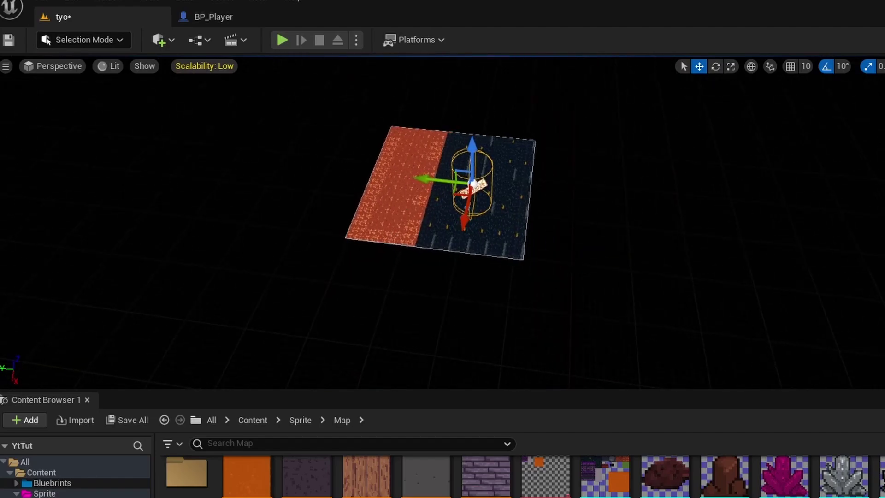
- Scale the tile map up so that it is much larger than the Player Start
left_click(513, 240)
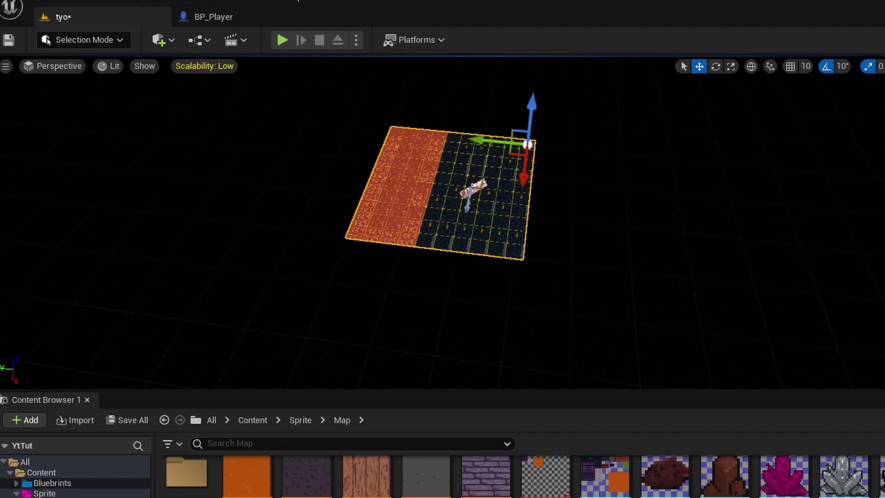
key("Return")
key("Return")
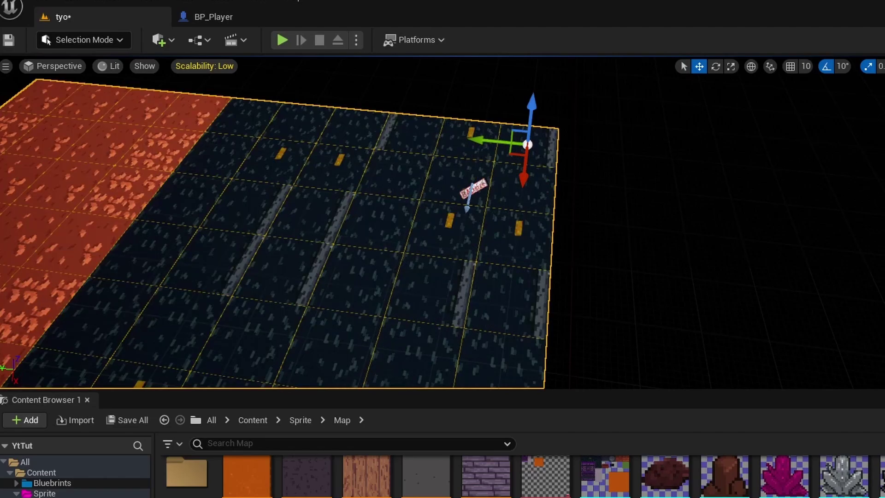
right_click_drag(641, 223, 532, 228)
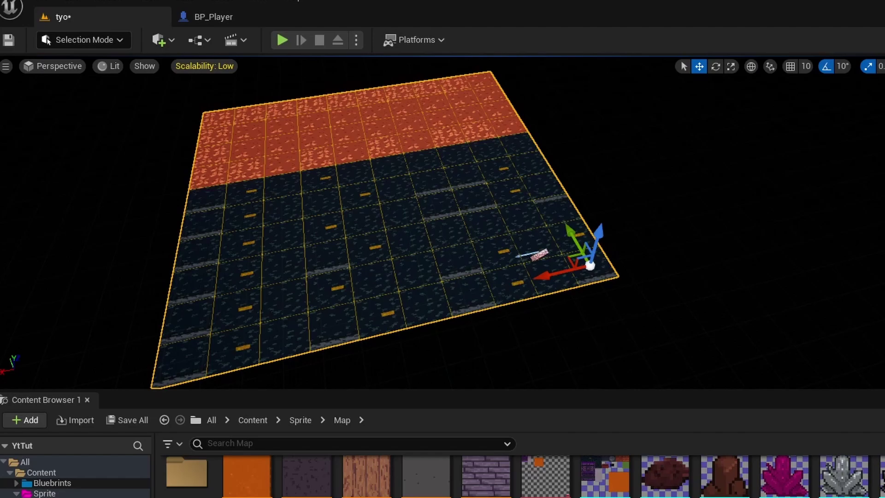
- Adjust the Player Start's height so that it stands just above the tile map's surface without intersecting it
left_click(537, 254)
left_click_drag(534, 223, 547, 184)
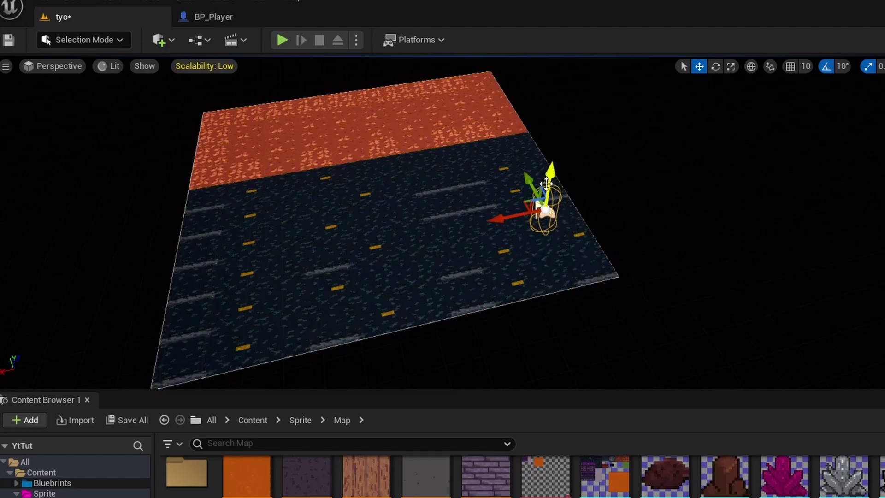
scroll(579, 129, "up", 5)
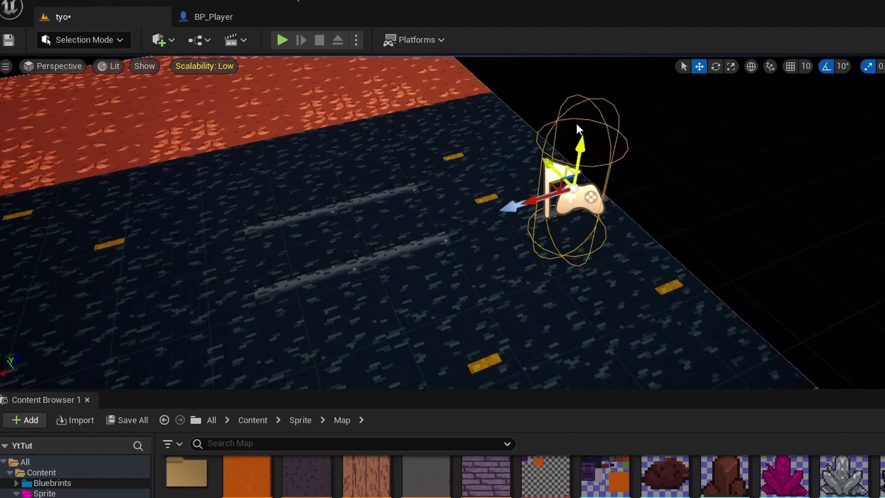
left_click_drag(579, 129, 580, 360)
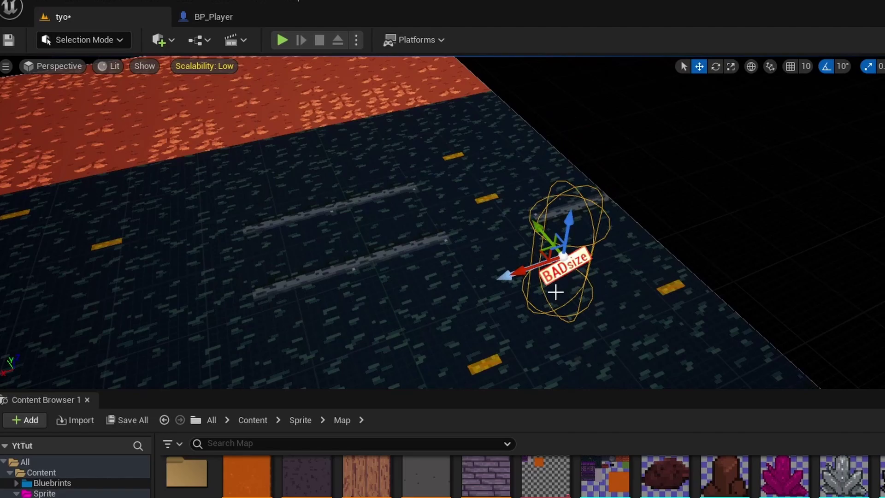
left_click_drag(576, 225, 584, 186)
key("s")
right_click_drag(521, 257, 450, 265)
right_click_drag(360, 233, 360, 230)
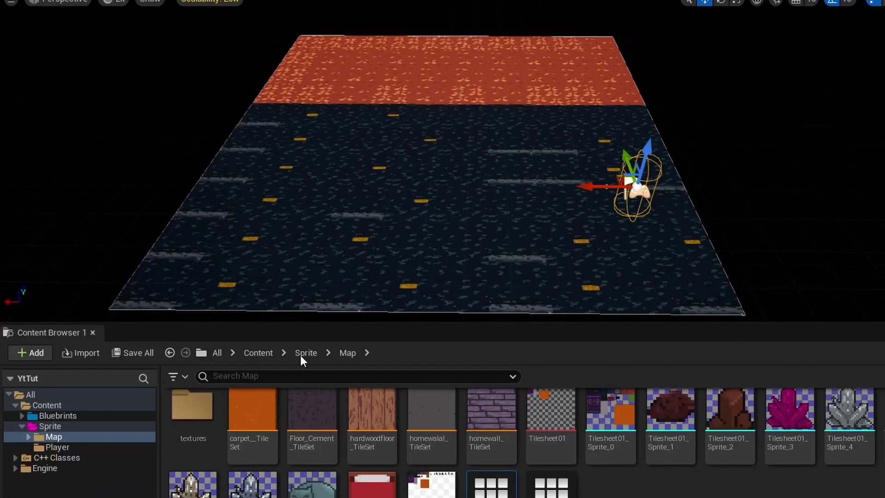
- Browse to the Player folder inside Content/Bluebrints and open the BP_Player blueprint
left_click(296, 422)
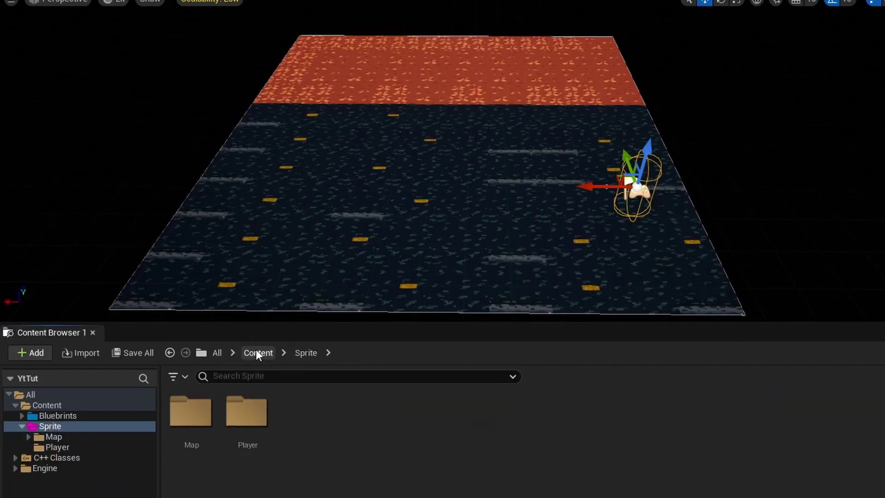
left_click(257, 352)
left_click(185, 420)
double_click(185, 420)
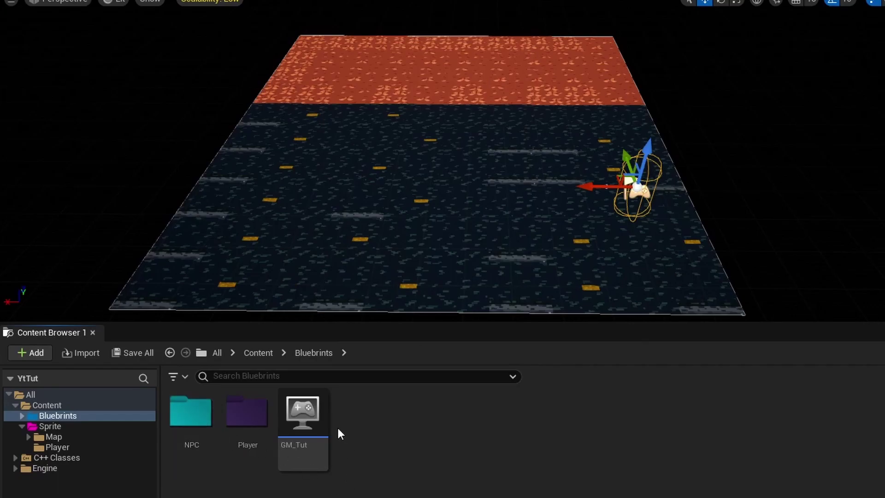
double_click(256, 395)
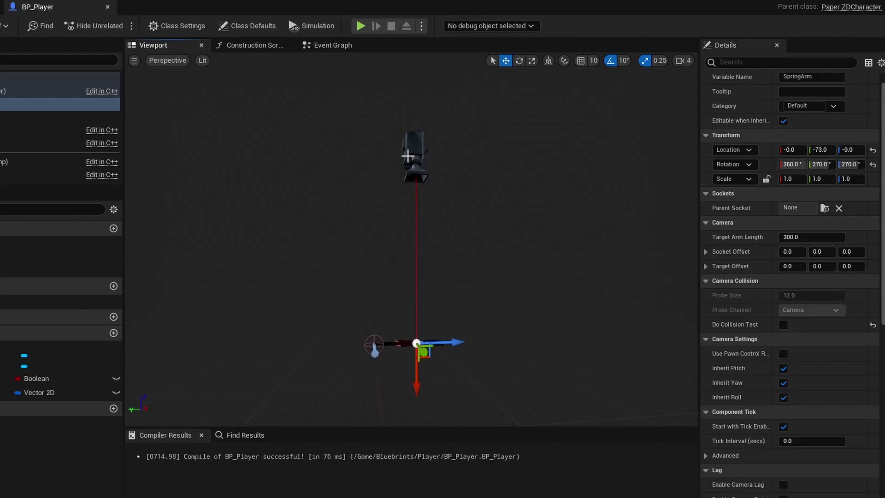
- Select the player's camera, choose Orthographic as its Projection Mode and review its Ortho Width
left_click(408, 157)
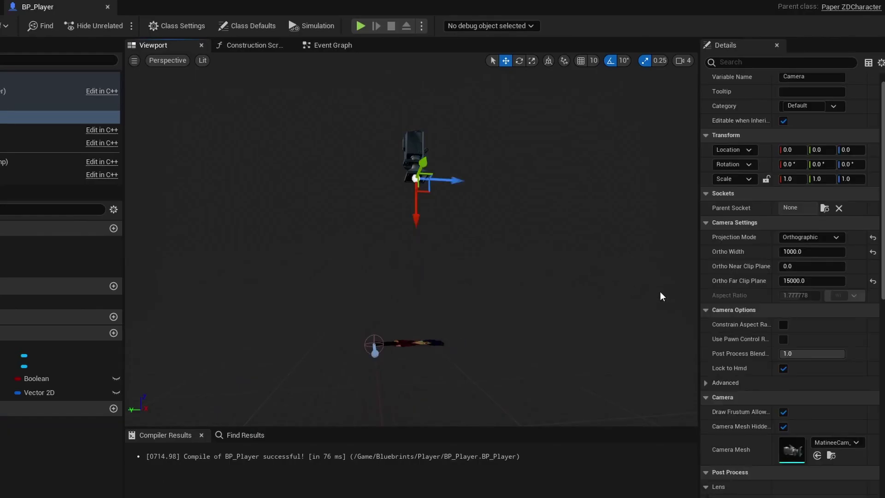
left_click(814, 239)
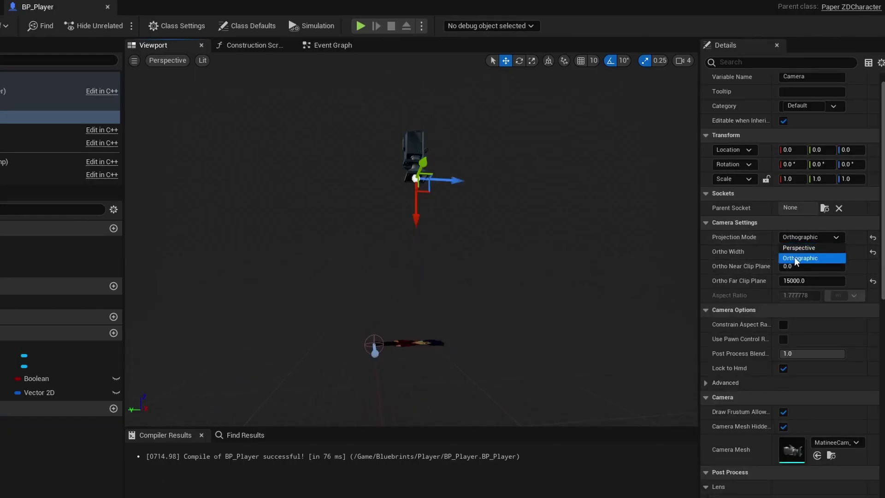
left_click(809, 258)
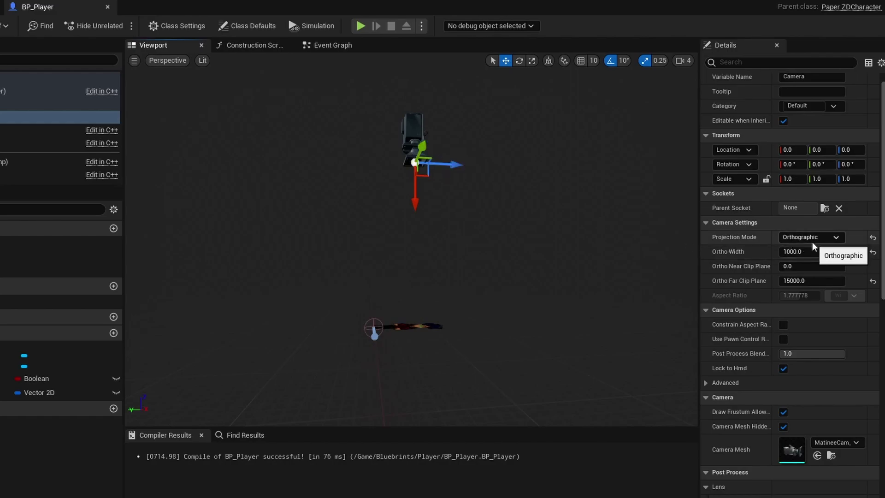
left_click(804, 252)
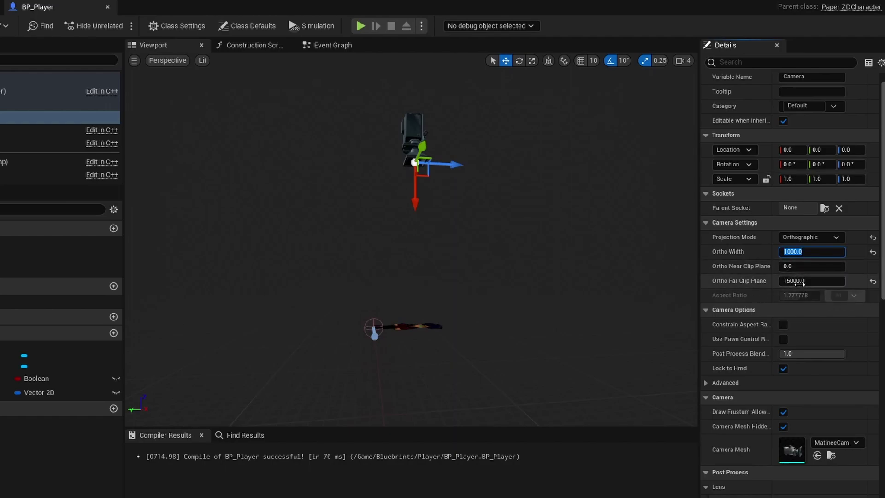
right_click_drag(558, 282, 555, 280)
key("ctrl+z")
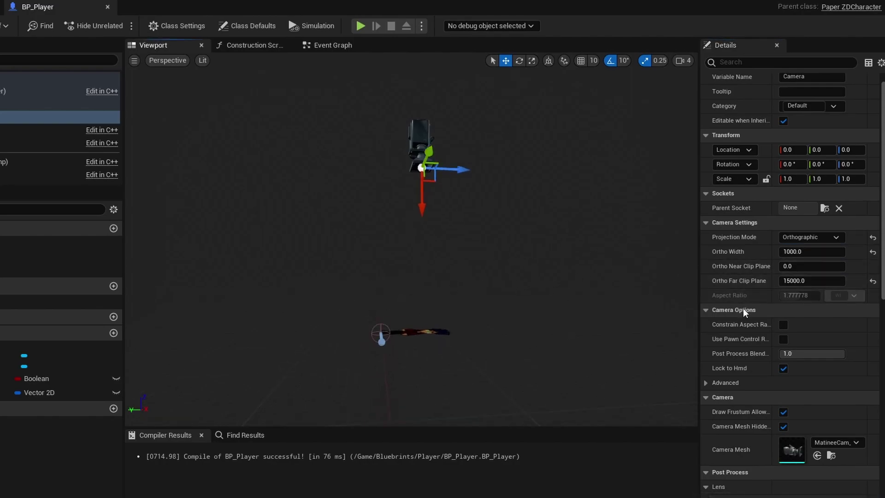
- Select the player's sprite component and search its Element 0 material choices for "translucentlit"
left_click(427, 331)
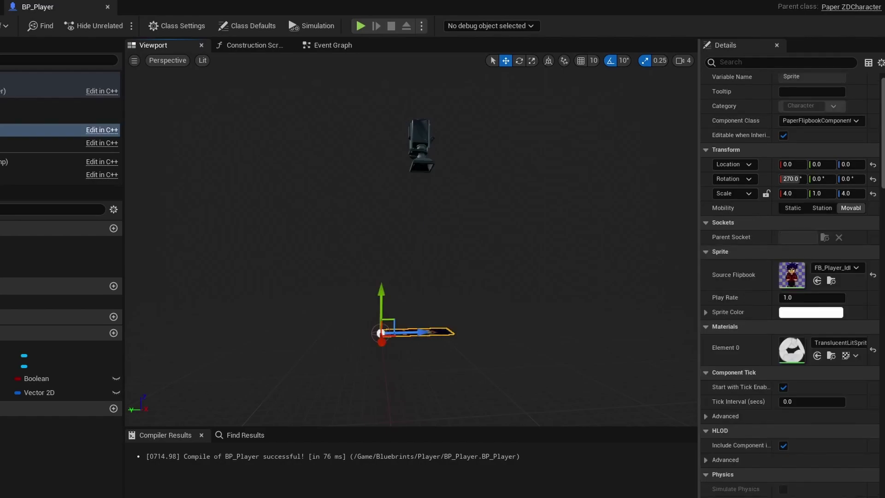
key("f")
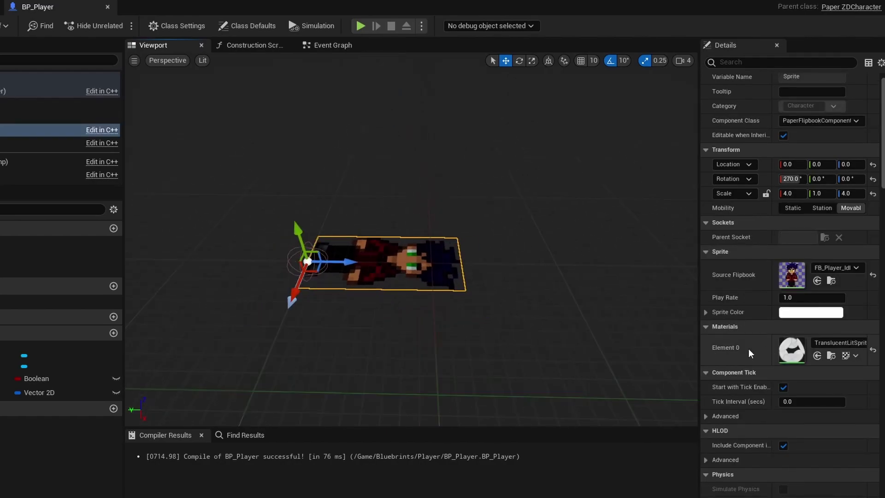
left_click(849, 344)
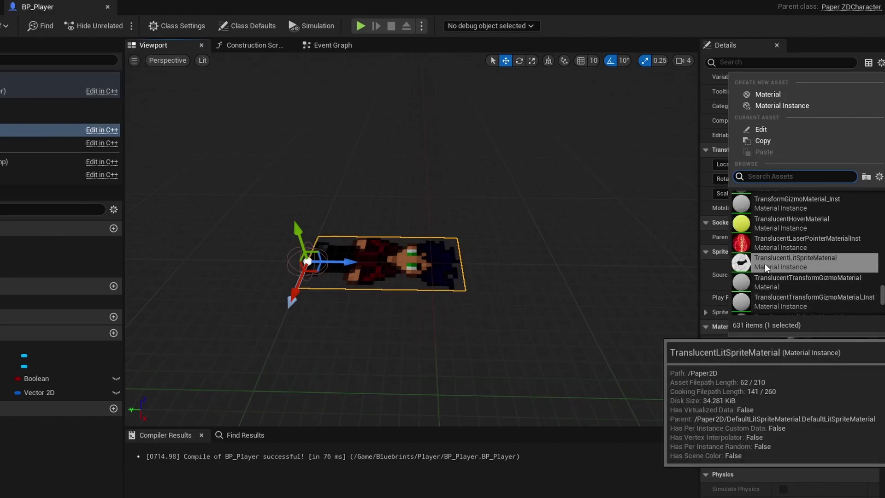
type("tran")
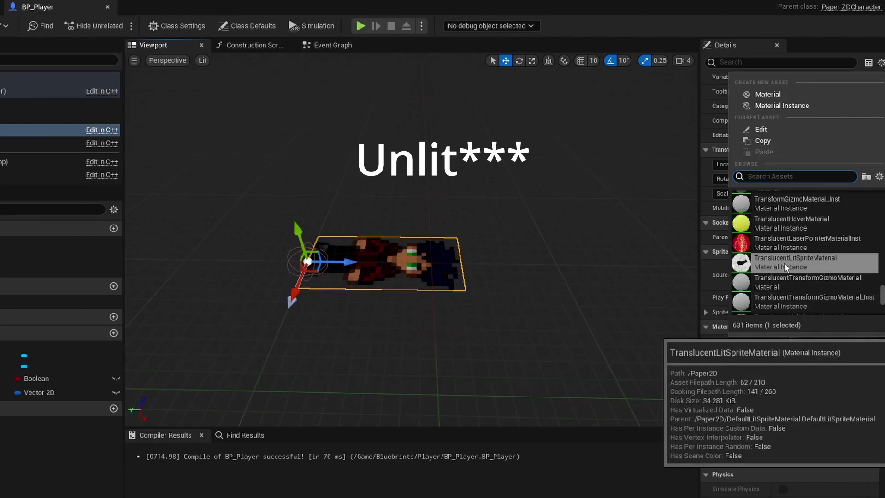
type("slucen")
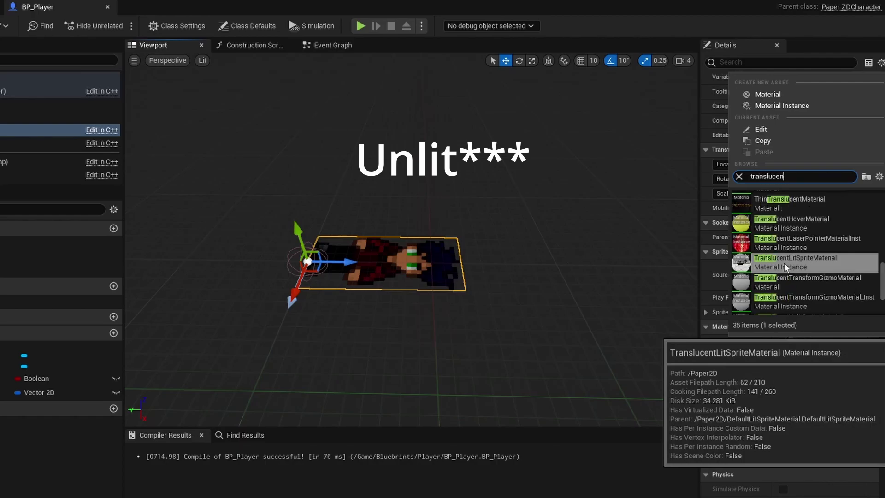
type("tlit")
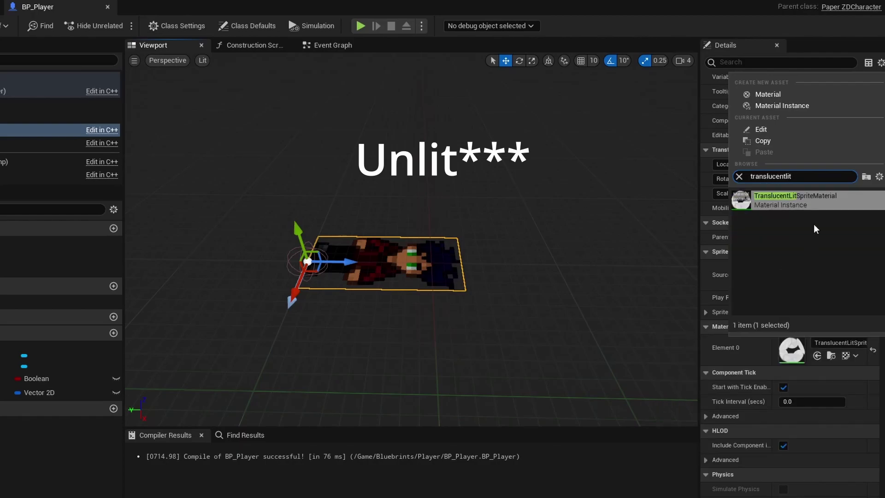
right_click_drag(499, 270, 498, 263)
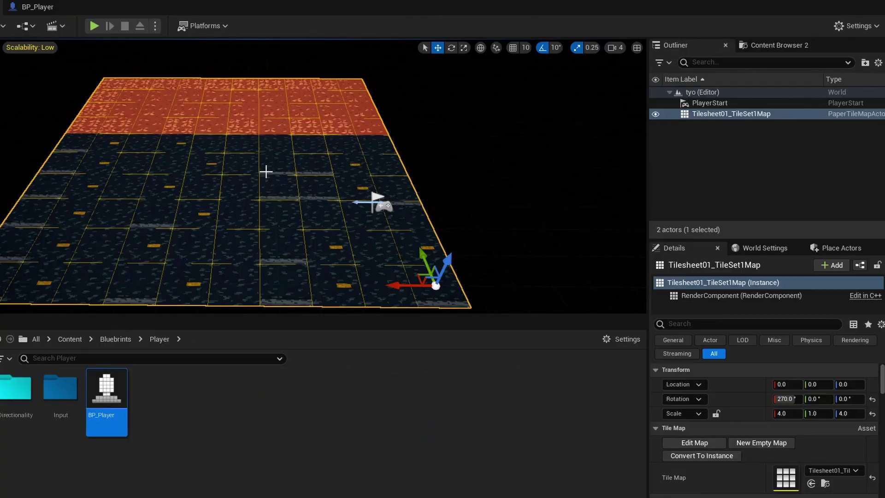
- Open the level's tile map asset for editing and search its material choices for "translucen"
right_click(265, 172)
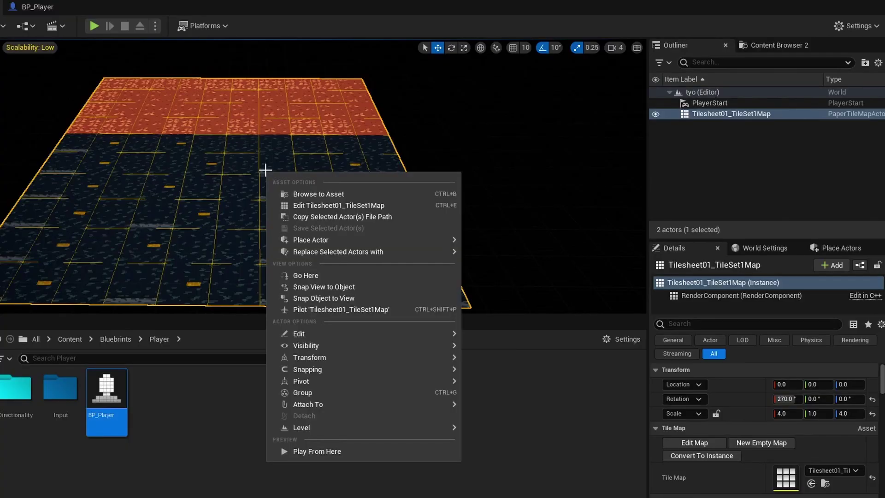
left_click(348, 206)
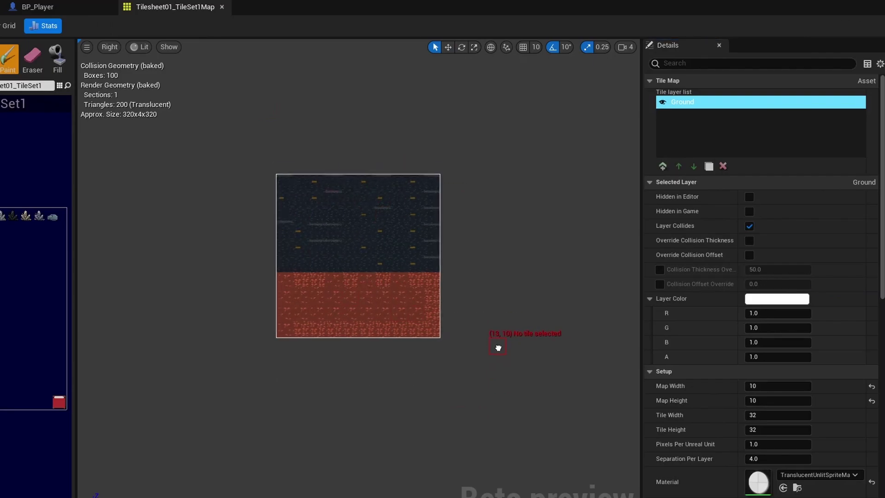
scroll(760, 327, "down", 6)
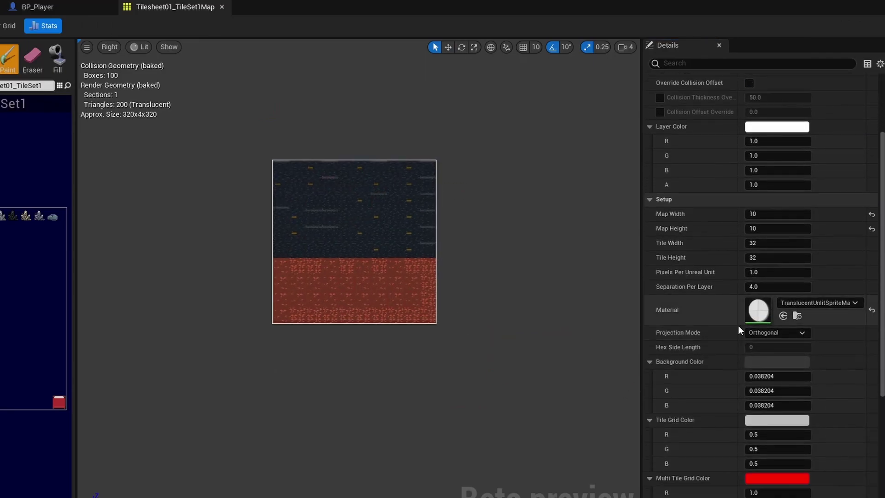
left_click(804, 304)
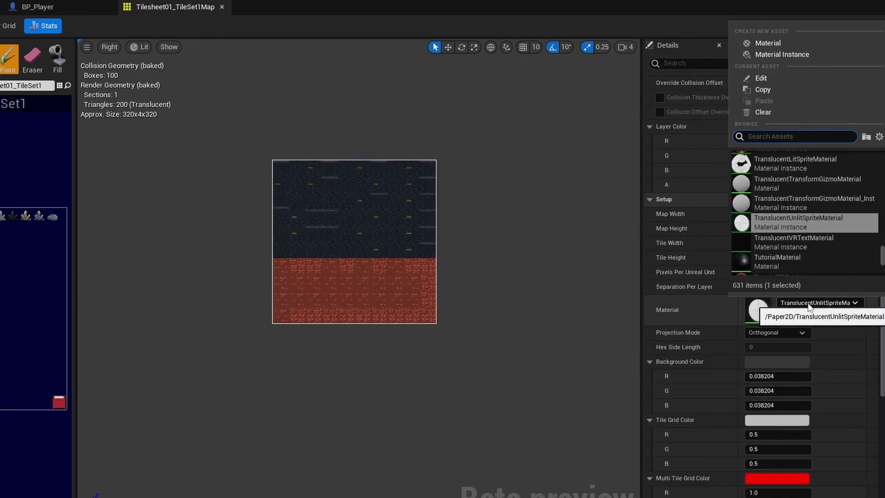
type("translucen")
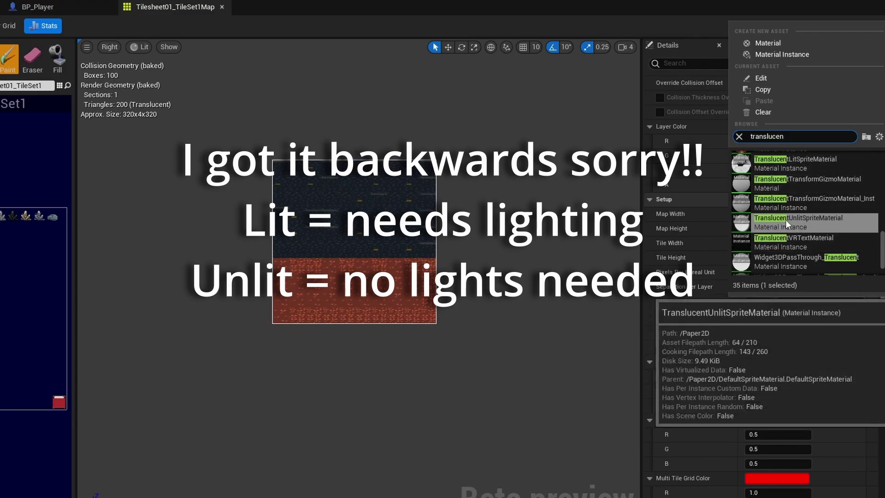
right_click_drag(439, 250, 466, 230)
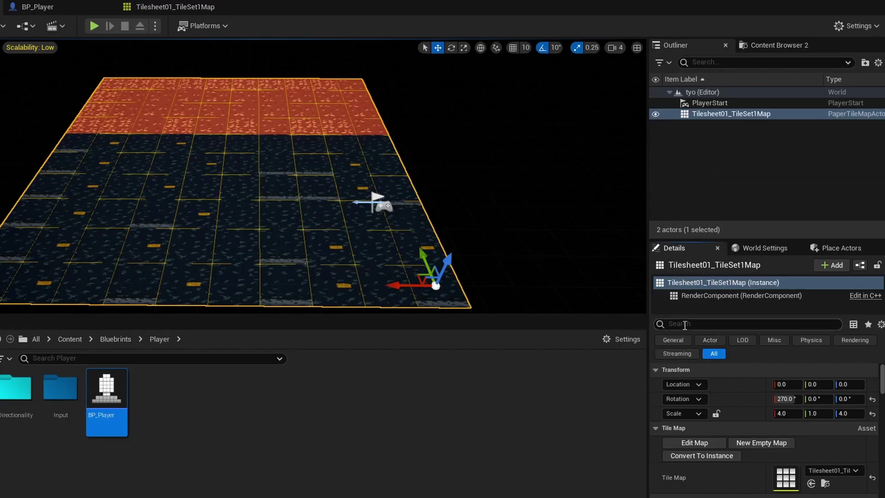
- Return to the tile map in the level and filter its properties by "sort" to inspect the Translucency Sort Priority
left_click(243, 143)
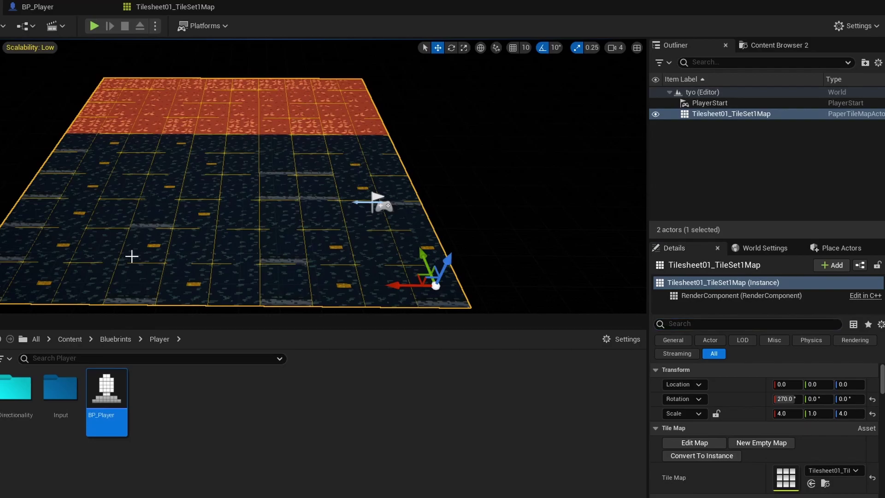
left_click(708, 325)
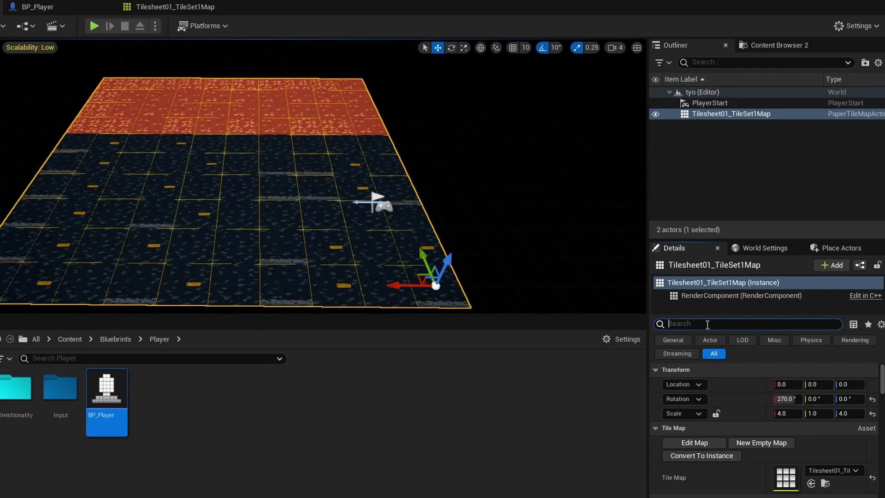
type("sort")
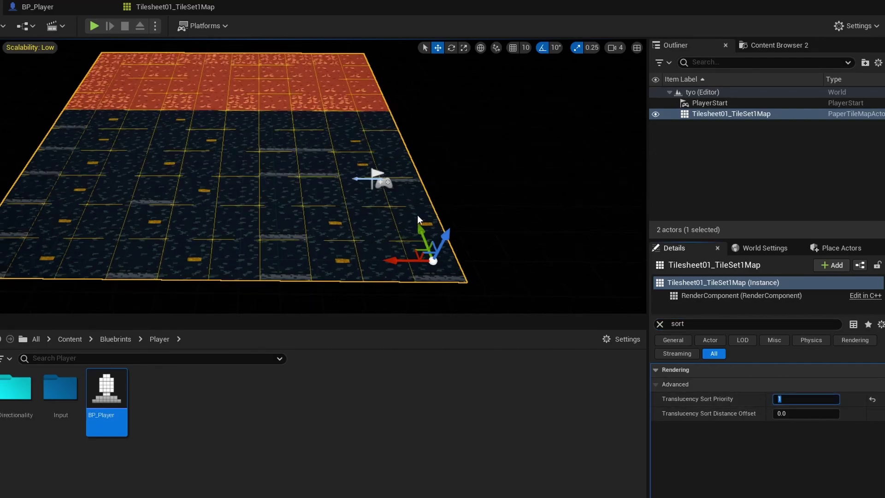
right_click_drag(417, 215, 404, 214)
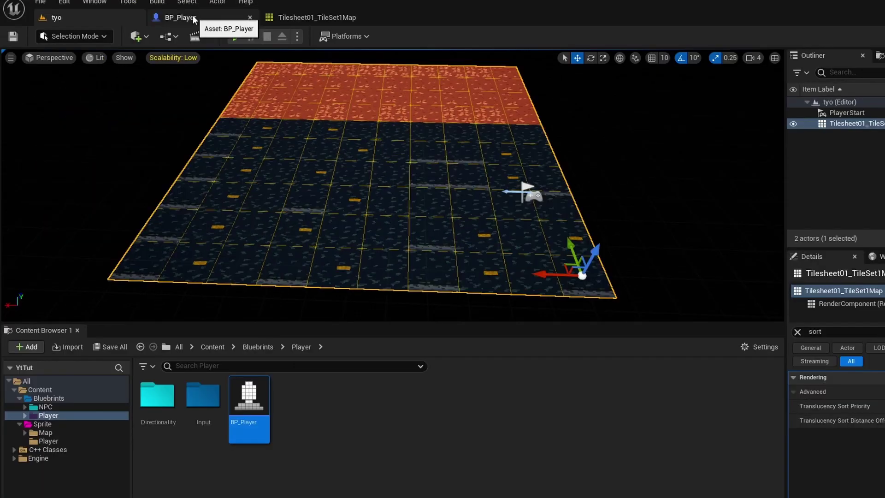
- Switch back to the BP_Player blueprint and filter the sprite component's properties by "sort"
left_click(193, 19)
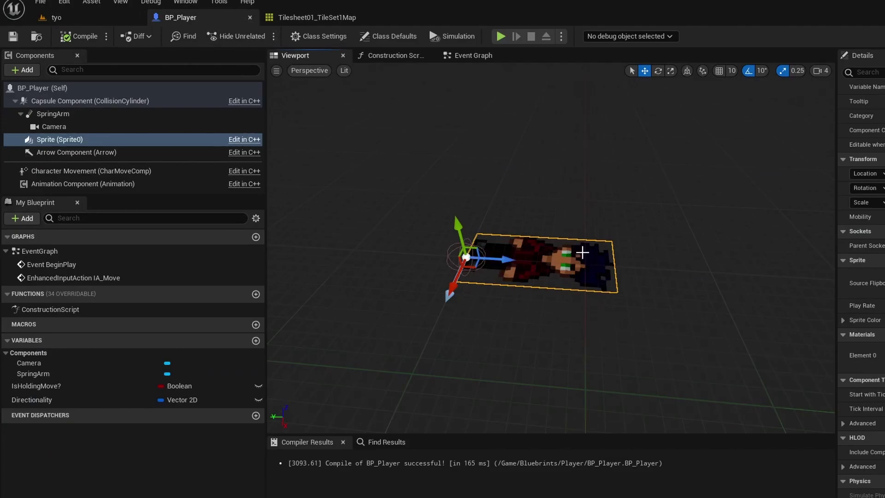
left_click(881, 72)
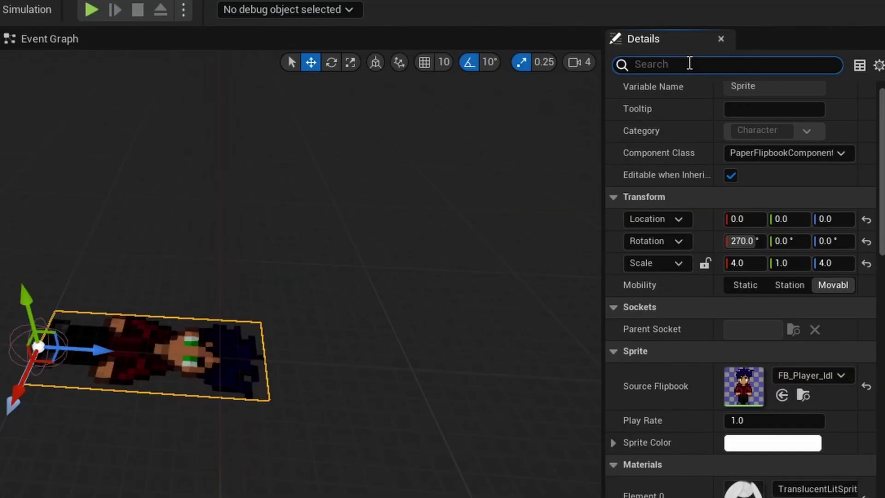
type("sort")
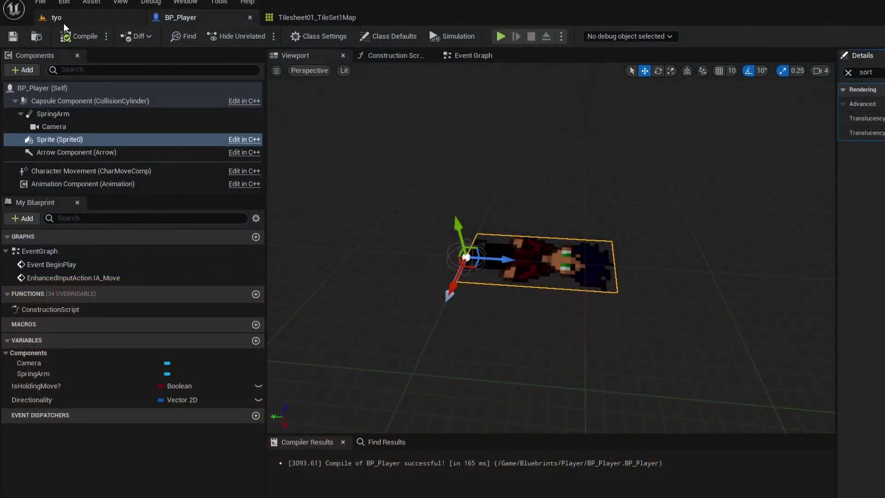
- Add a Directional Light to the tyo level and look over the material choices for the tile map's Element 0
left_click(69, 18)
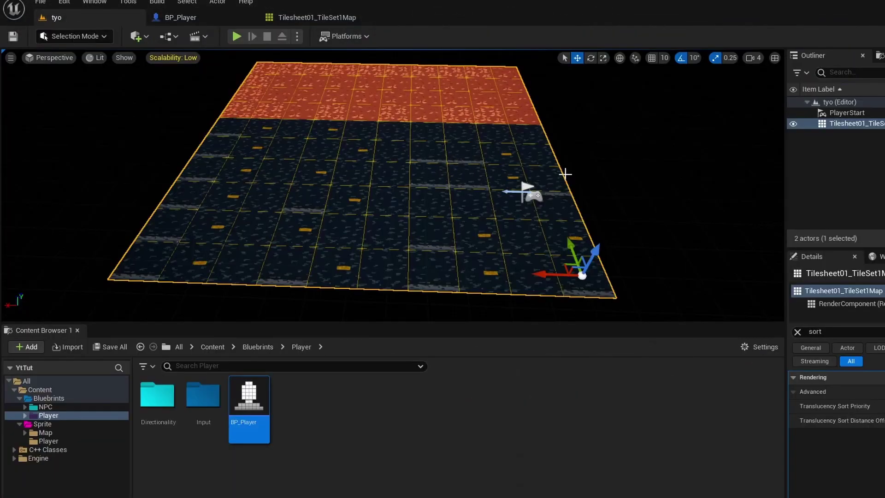
left_click(136, 36)
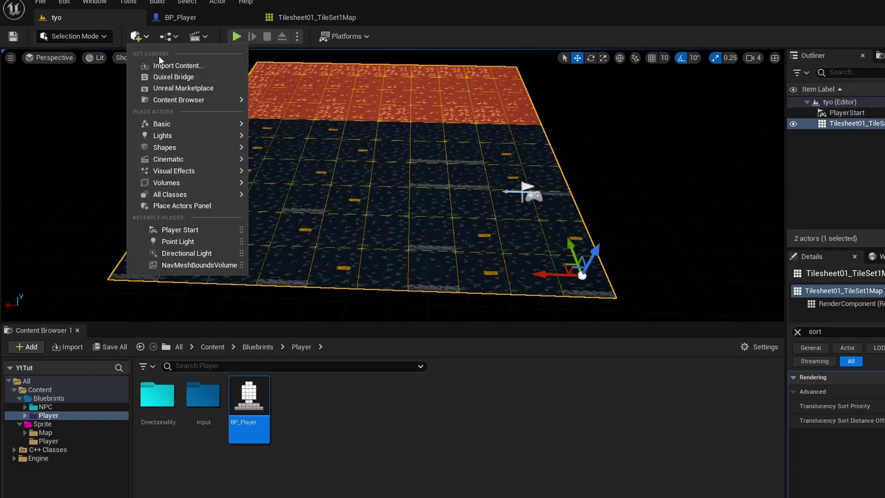
mouse_move(171, 121)
mouse_move(167, 136)
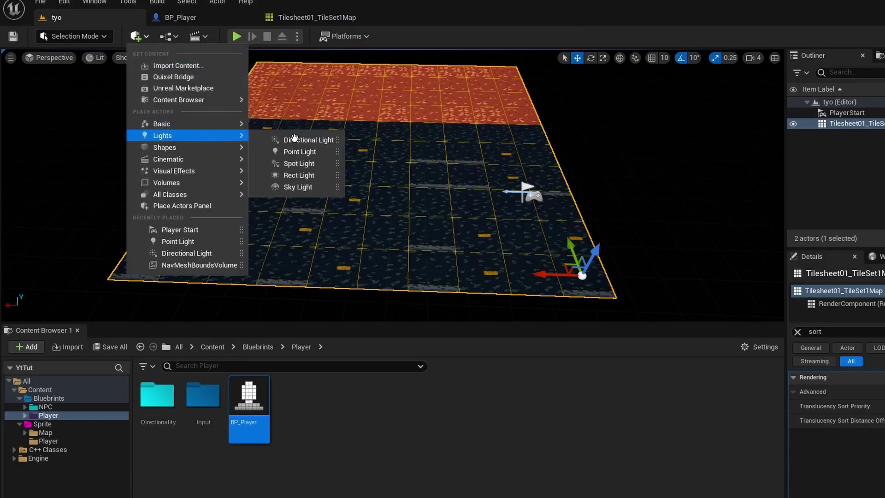
left_click(318, 141)
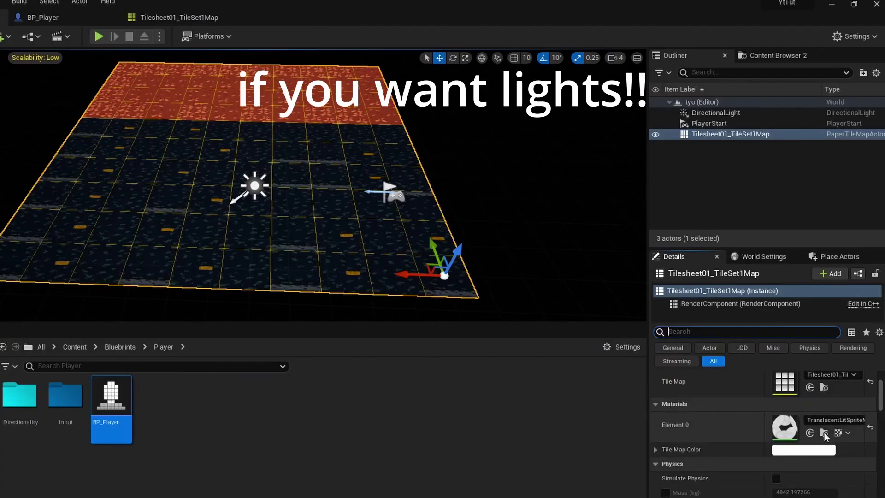
left_click(836, 421)
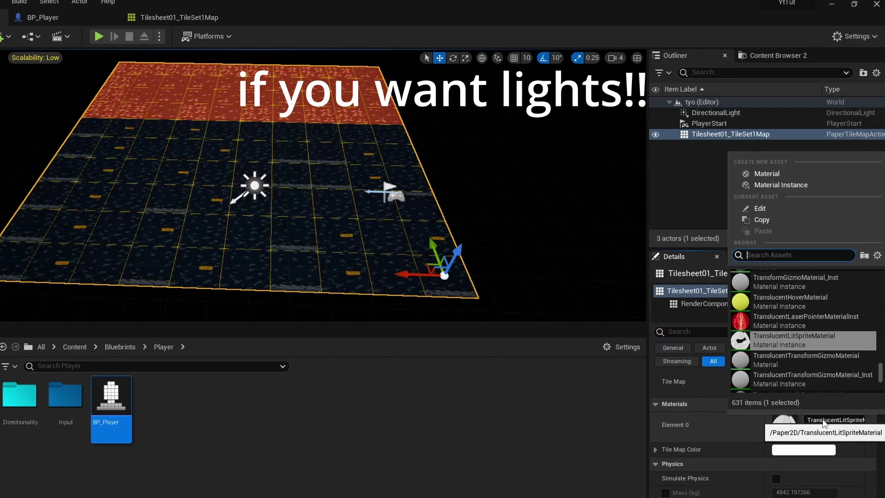
left_click(448, 391)
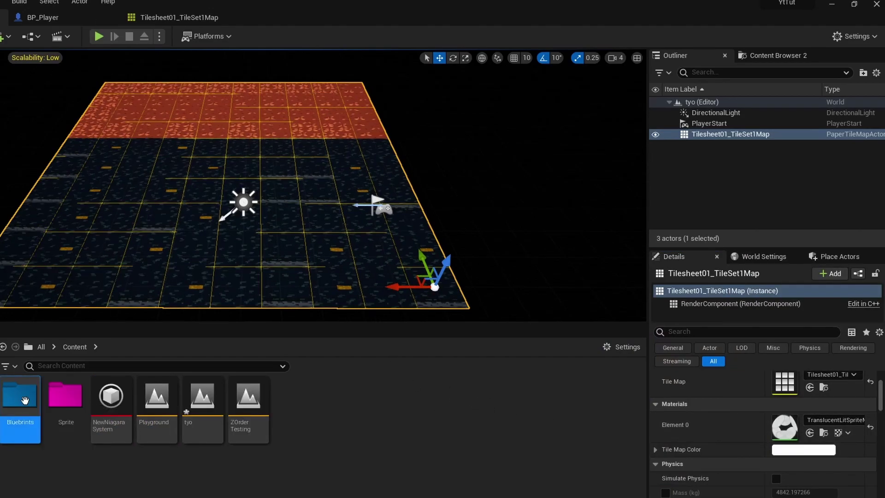
- Place the Tilesheet01_Sprite_7 crystal from the Sprite/Map folder onto the tile map in the level
double_click(65, 401)
double_click(24, 403)
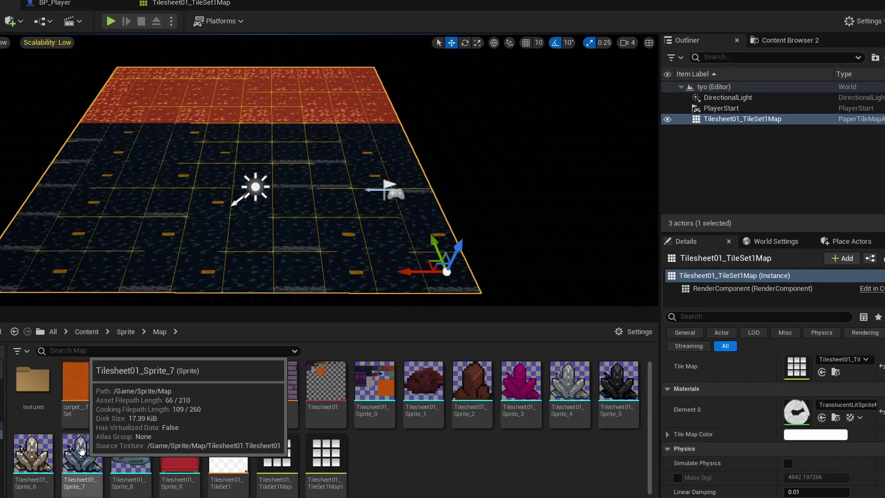
left_click_drag(198, 247, 189, 173)
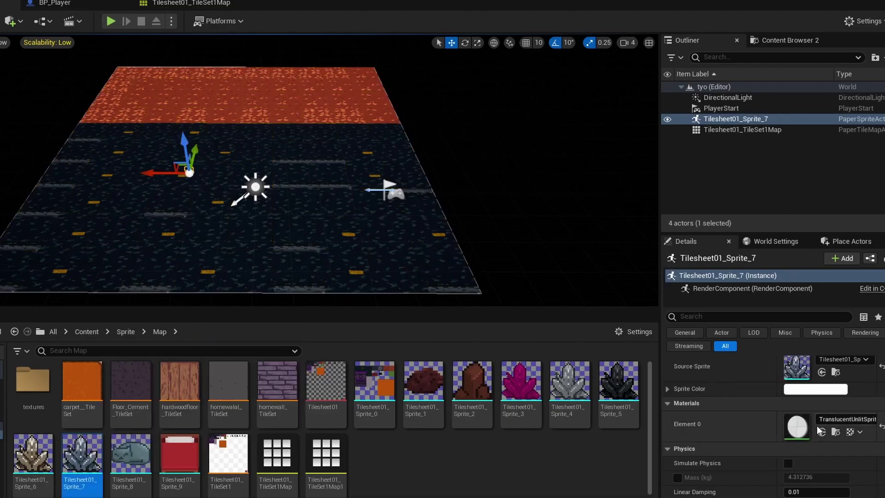
- Set the crystal sprite's location to 0, 0, 0
left_click(799, 376)
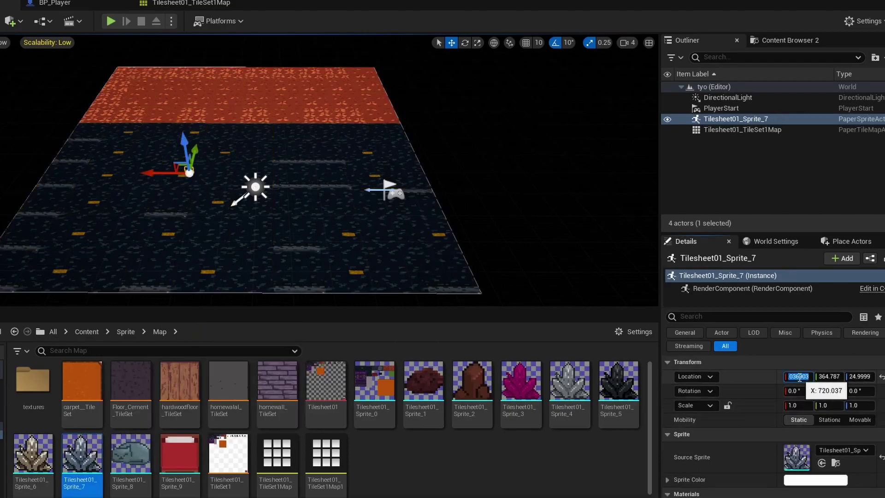
type("0")
key("Tab")
type("0")
key("Tab")
type("0")
key("Tab")
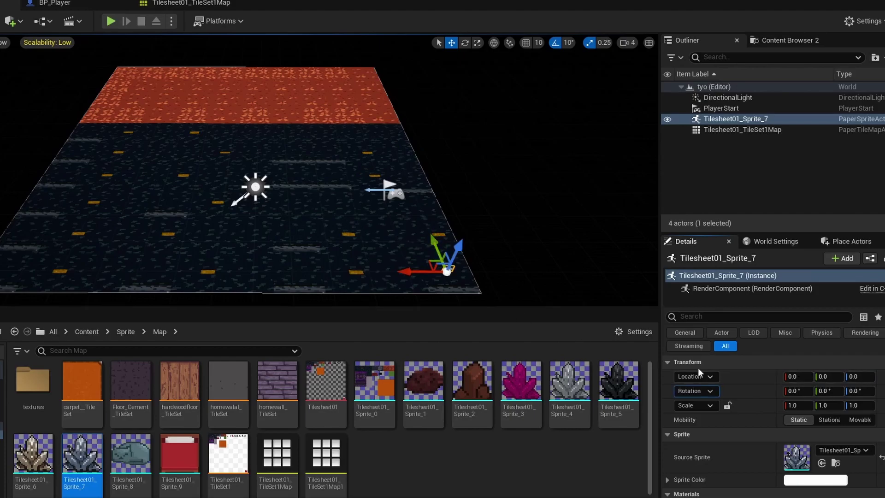
- Scale the crystal sprite to 4 in X and Z
left_click(805, 405)
type("4")
key("Tab")
key("Tab")
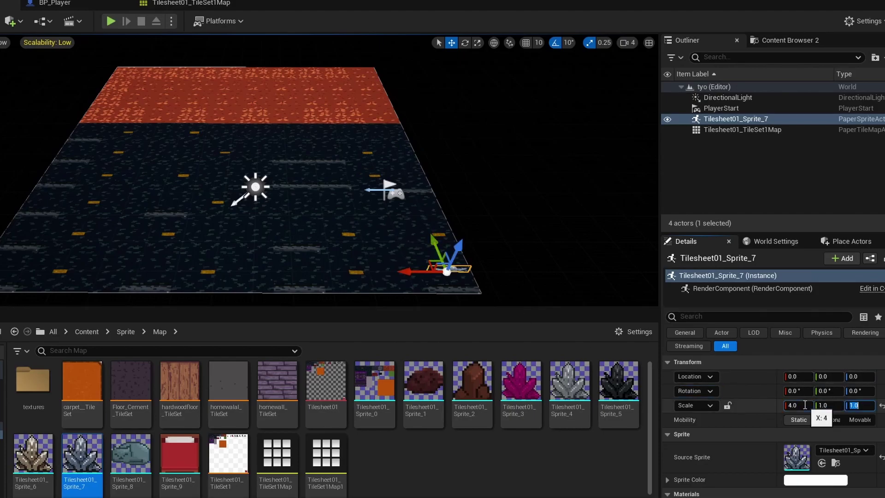
key("Return")
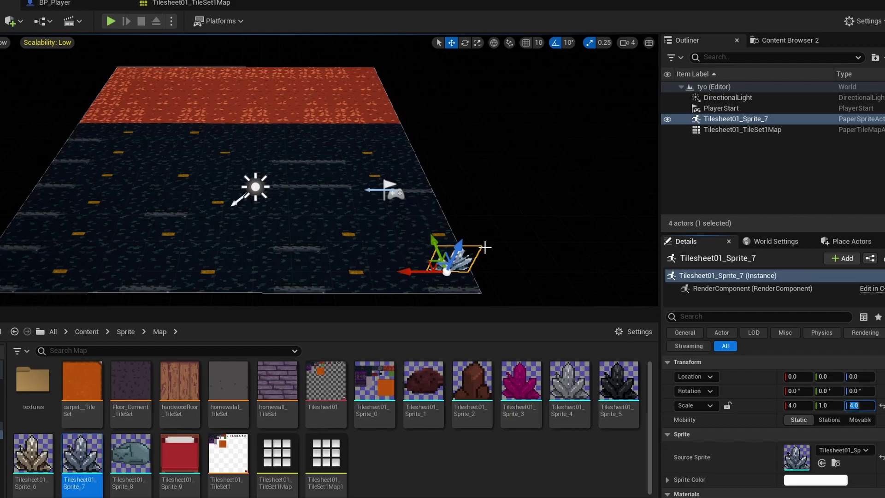
- Move the crystal sprite onto the dark part of the tile map near the red tiles and set its X rotation to 270°
left_click_drag(475, 260, 217, 146)
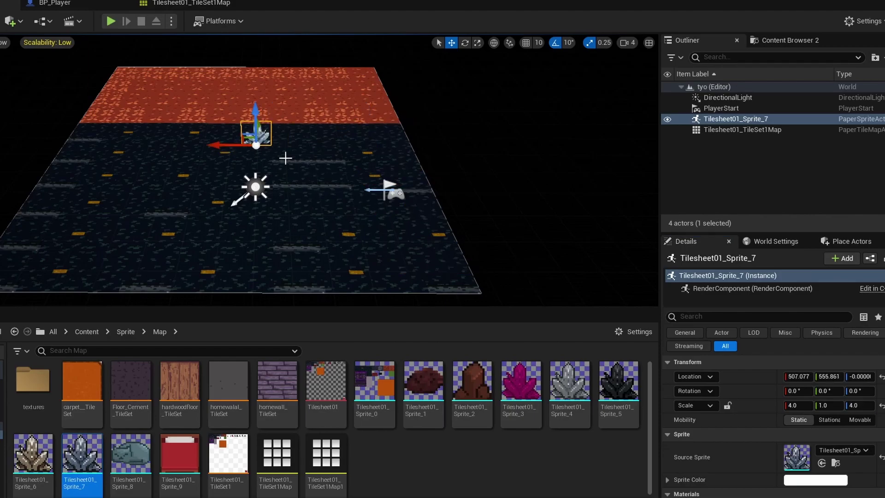
left_click(798, 391)
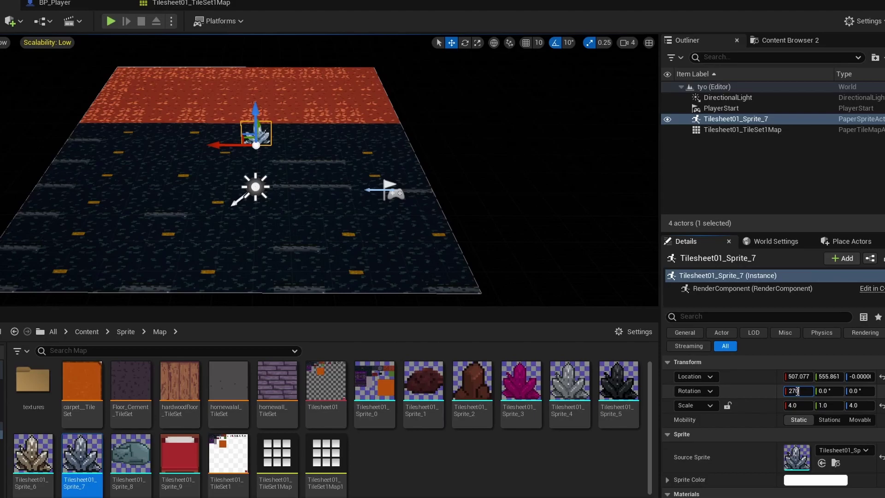
key("Return")
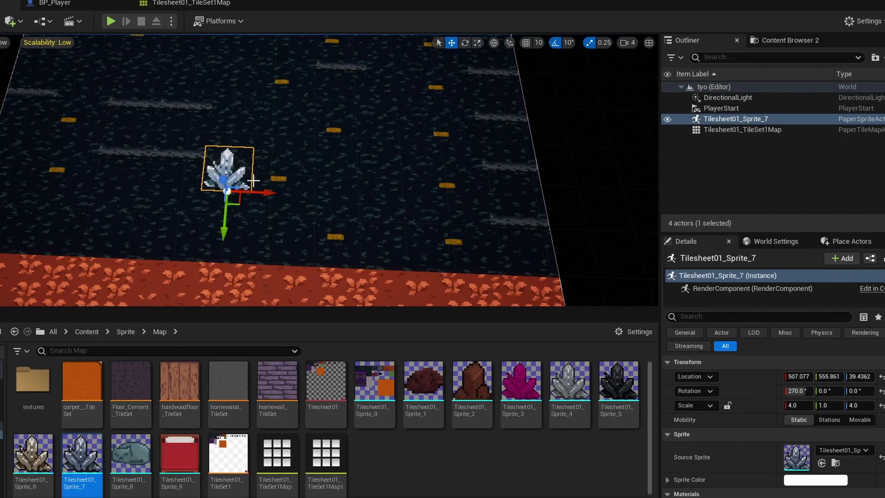
- Filter the crystal's properties by "sort" and choose Bottom Center as the Pivot Mode in its sprite asset
left_click(705, 312)
type("sort")
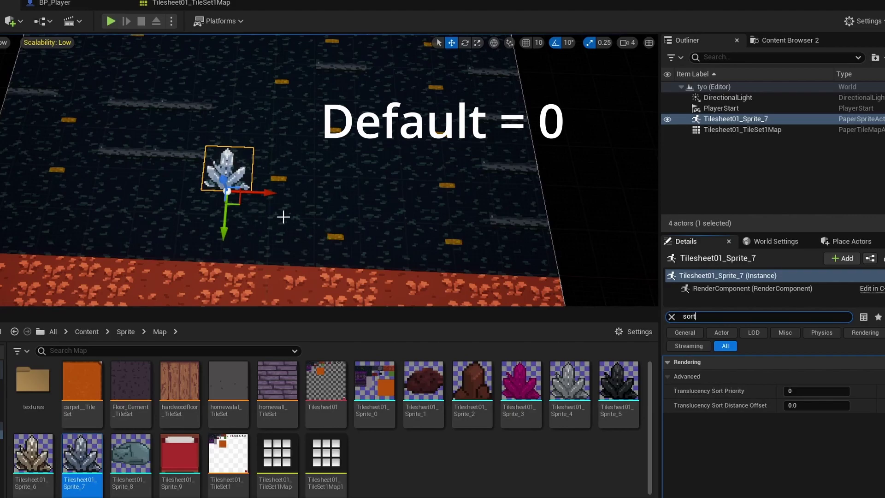
right_click(734, 118)
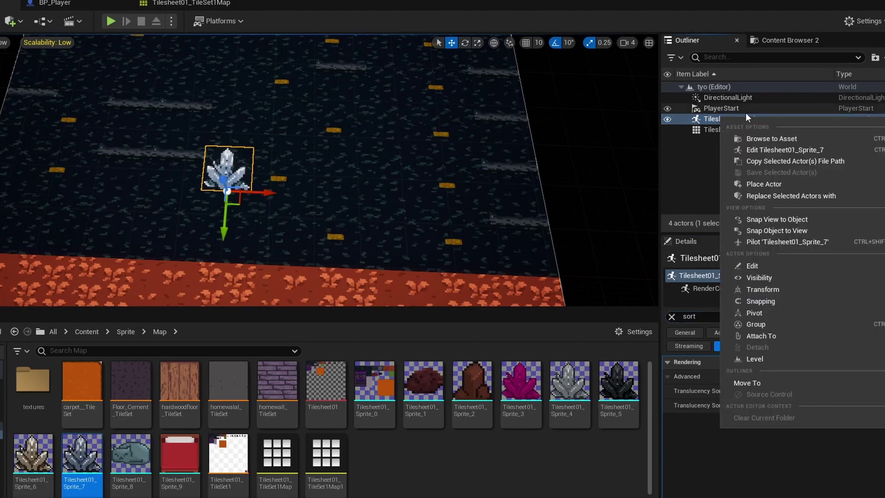
left_click(806, 150)
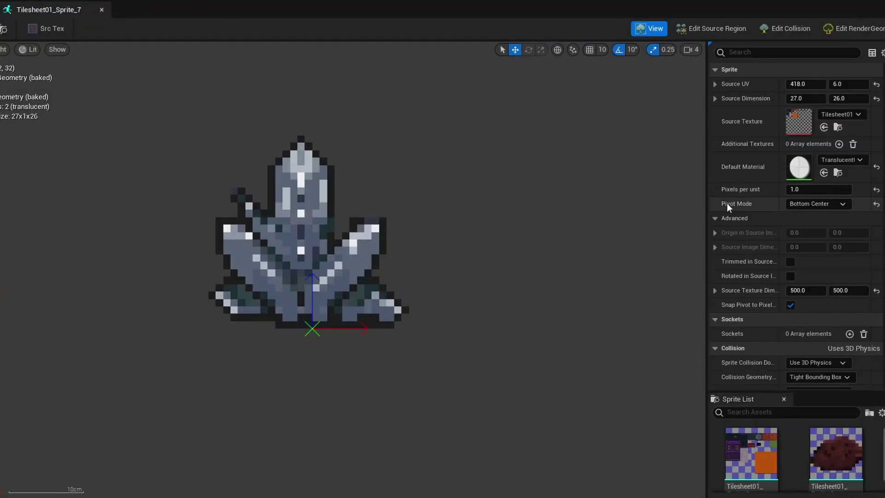
left_click(812, 204)
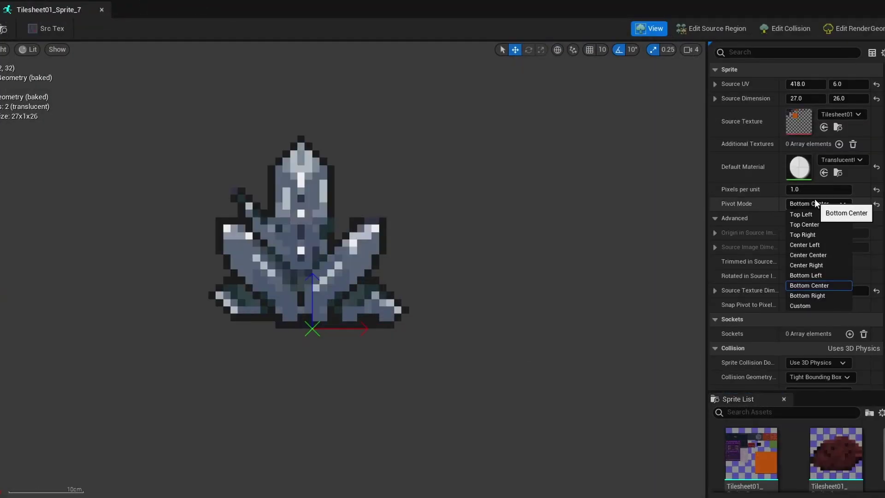
left_click(810, 289)
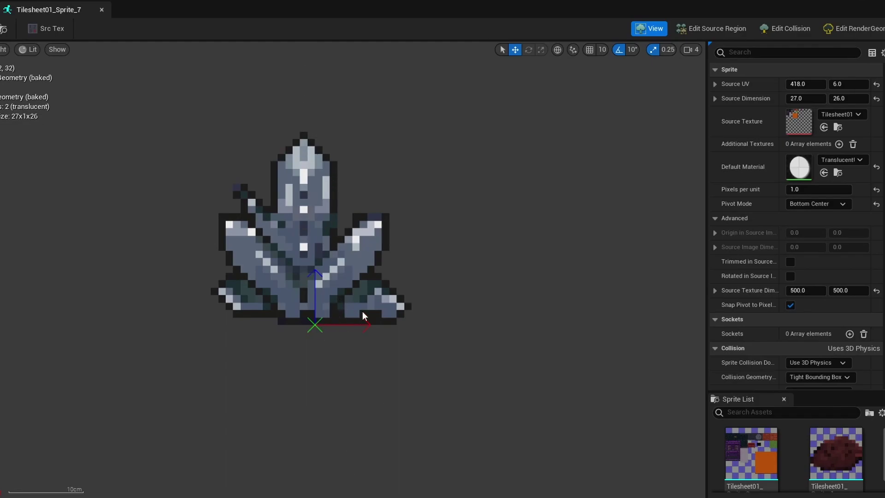
right_click_drag(363, 311, 366, 261)
left_click(881, 8)
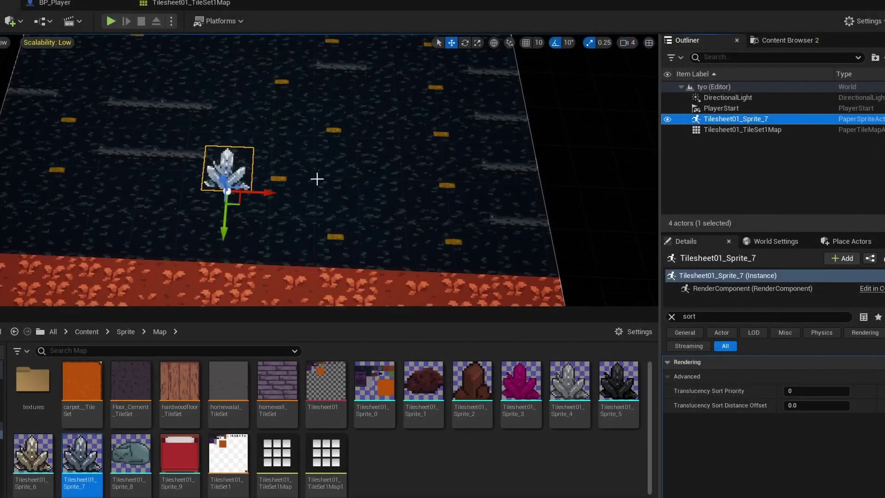
- Play the level and walk the character behind and in front of the crystal to check the draw order
left_click(111, 22)
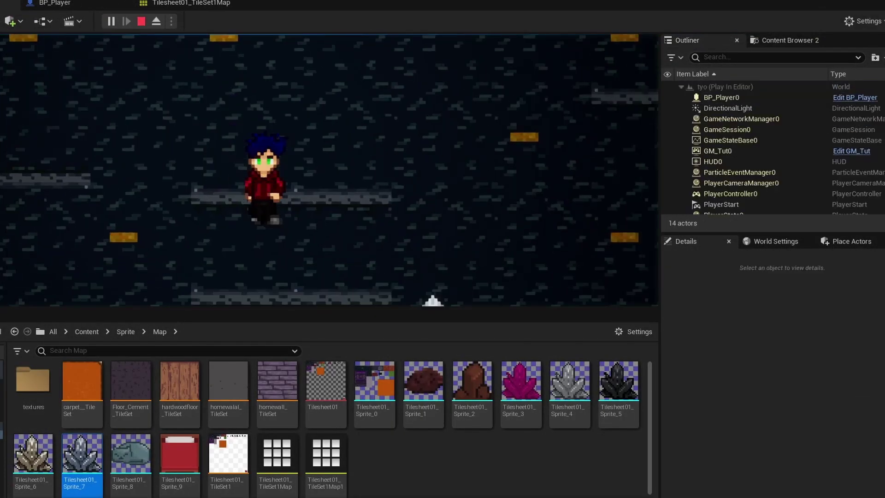
key("s")
key("d")
key("s")
key("w")
key("a")
key("s")
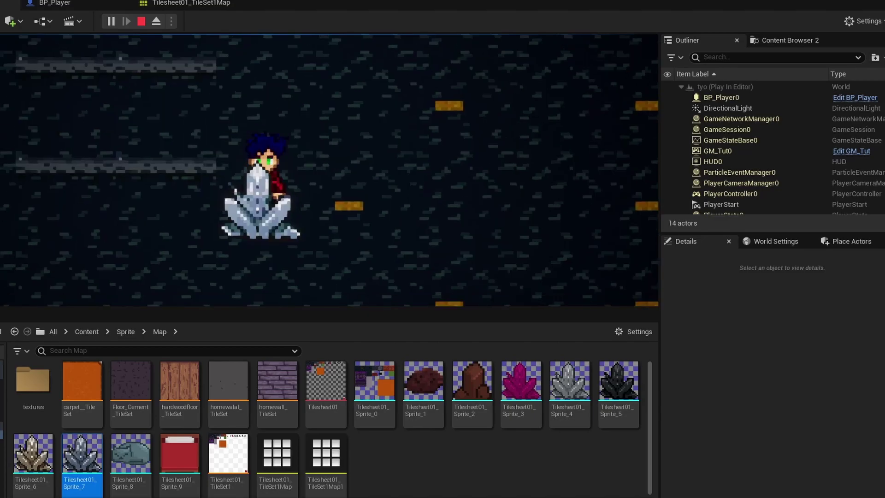
key("s")
key("a")
key("w")
key("d")
key("a")
key("s")
key("w")
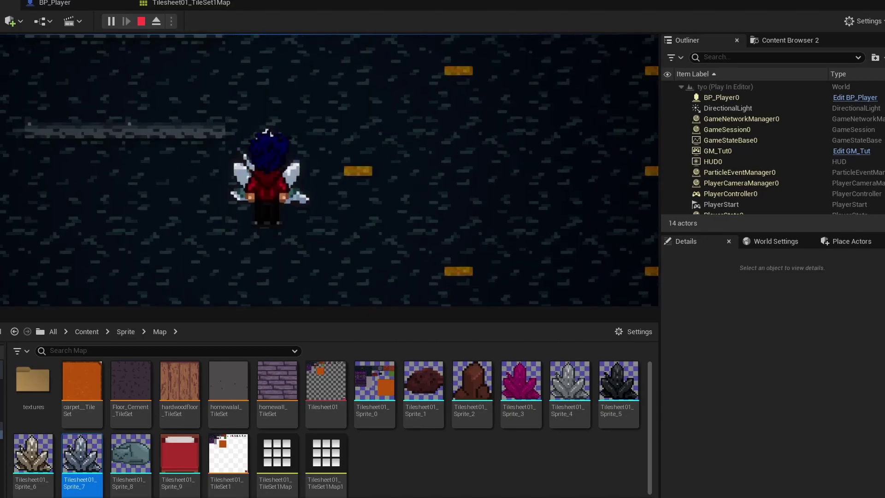
key("w")
key("s")
key("Escape")
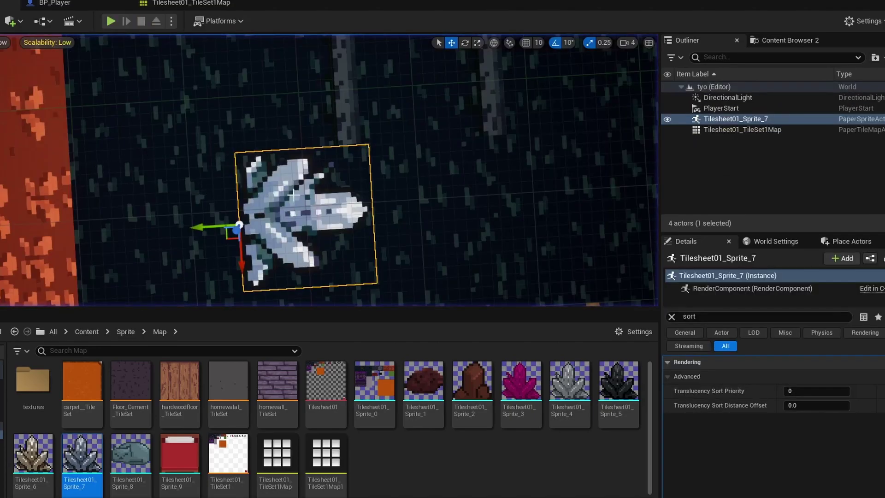
- Open the crystal's sprite asset as a docked tab and switch it to collision editing
key("s")
right_click_drag(261, 182, 181, 210)
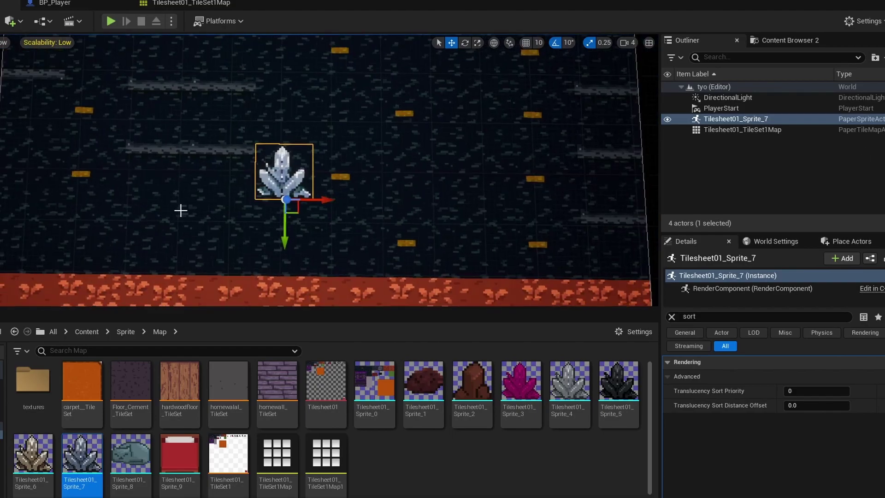
right_click(720, 118)
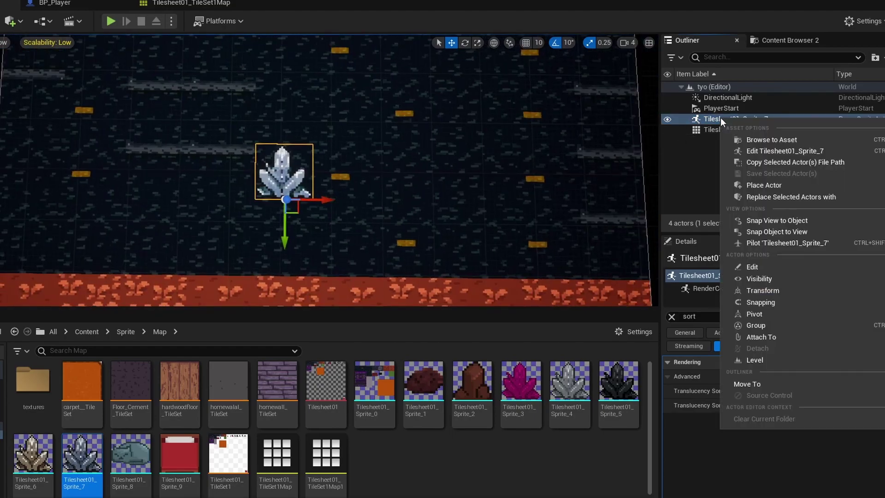
left_click(765, 152)
left_click_drag(59, 11, 52, 6)
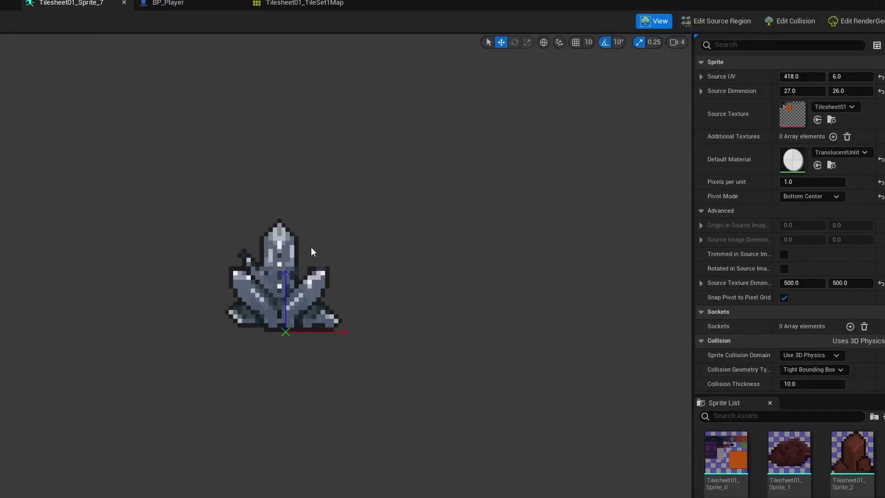
scroll(310, 247, "up", 4)
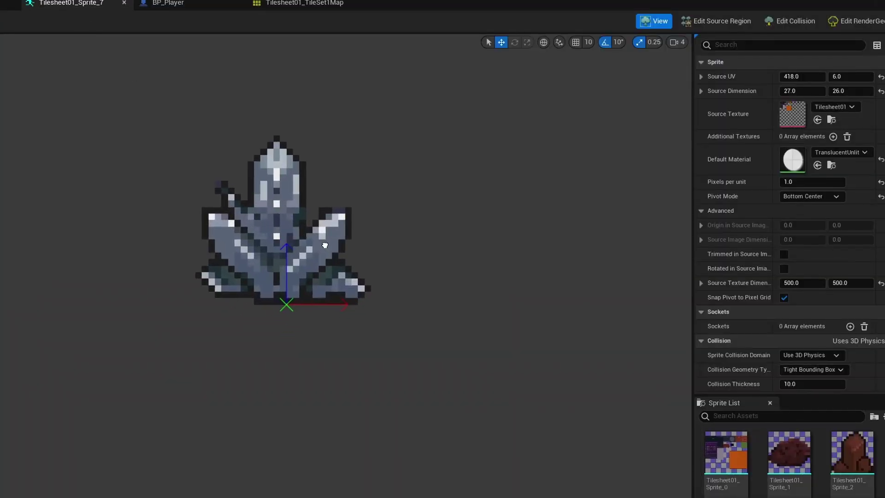
left_click(781, 20)
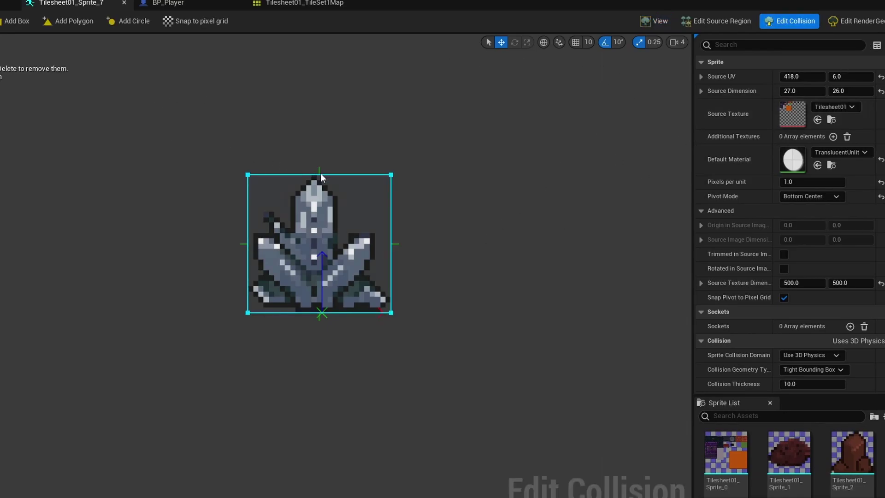
- Try adding a circle collision shape to the crystal sprite and undo it
left_click(130, 22)
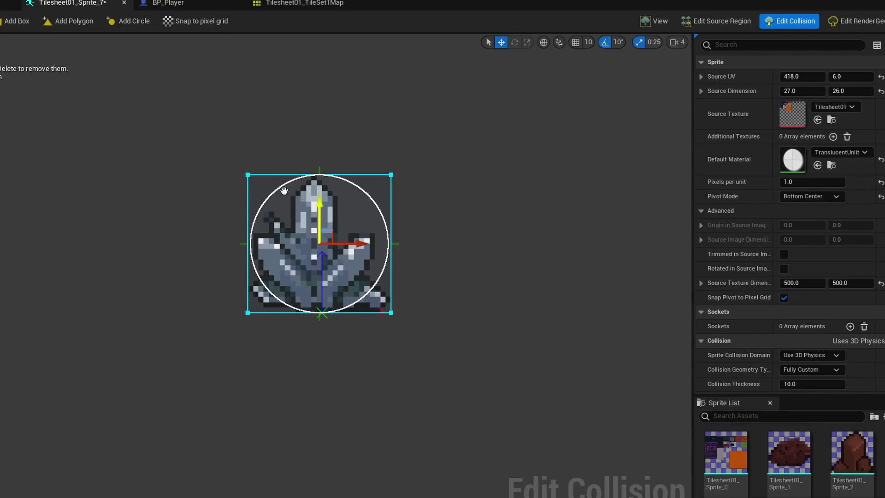
key("ctrl+z")
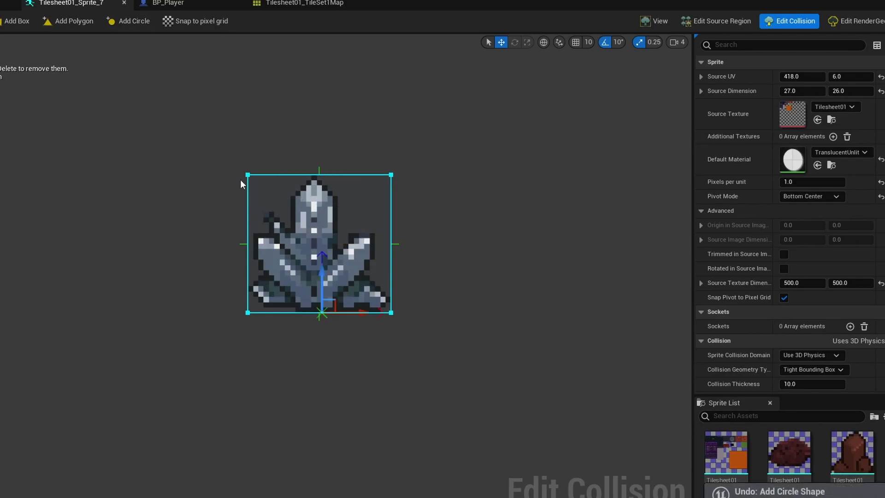
- Lower the collision box's top edge to about the crystal's mid-height and pull its left edge inward
left_click(316, 174)
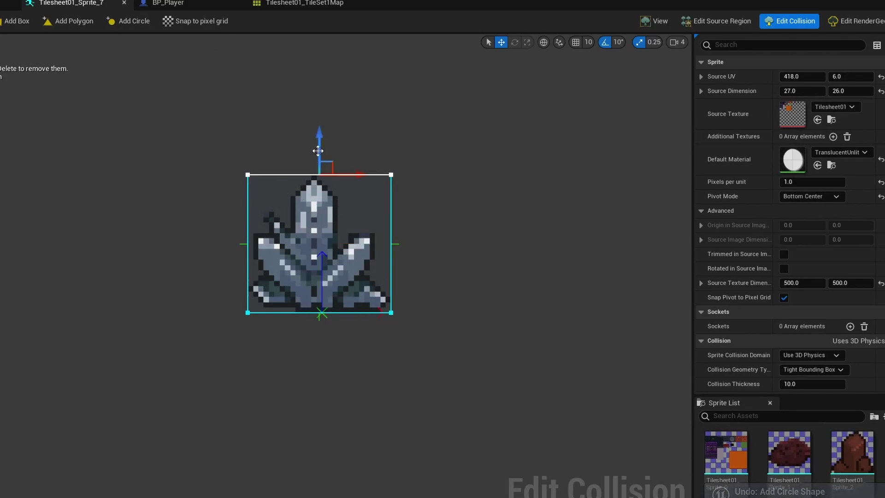
left_click_drag(318, 133, 318, 206)
left_click(248, 286)
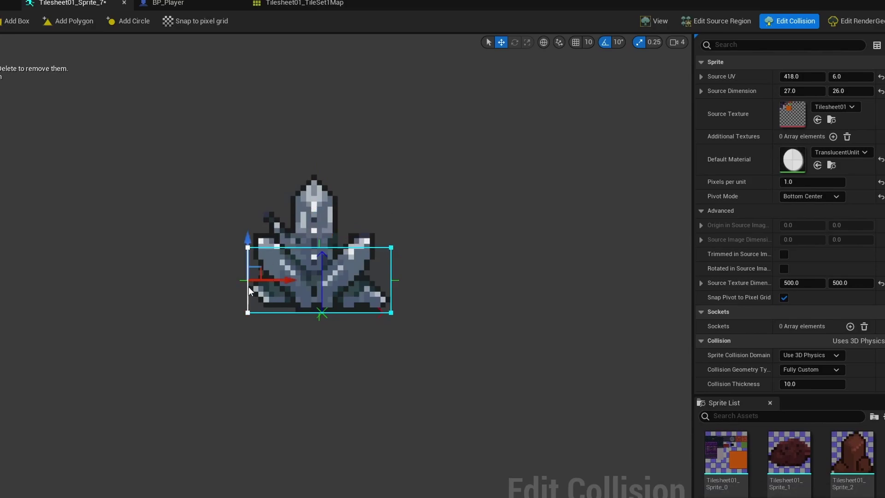
left_click_drag(282, 280, 303, 280)
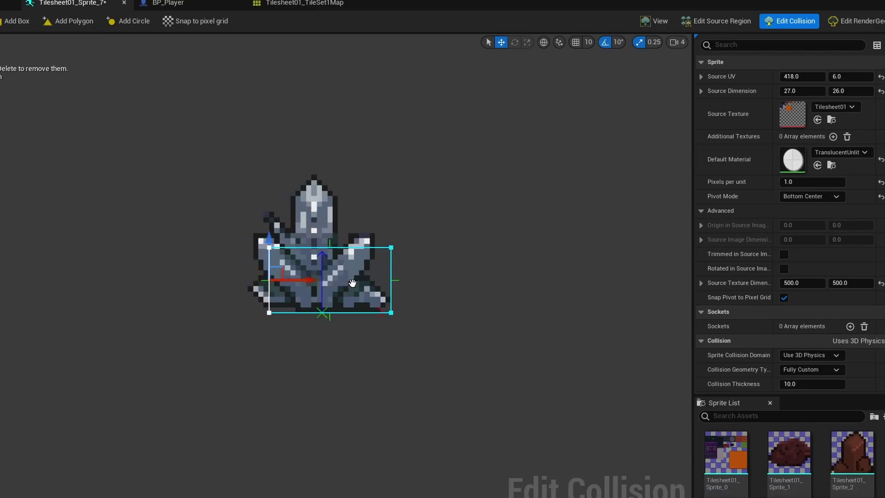
- Lower the collision box's top edge slightly further and pull its right edge inward
left_click(334, 254)
left_click_drag(333, 250, 333, 255)
key("ctrl+z")
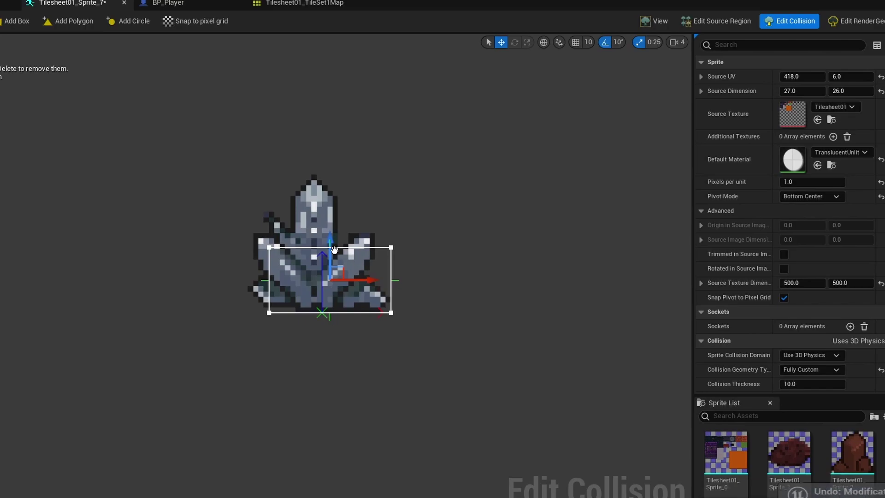
left_click(334, 249)
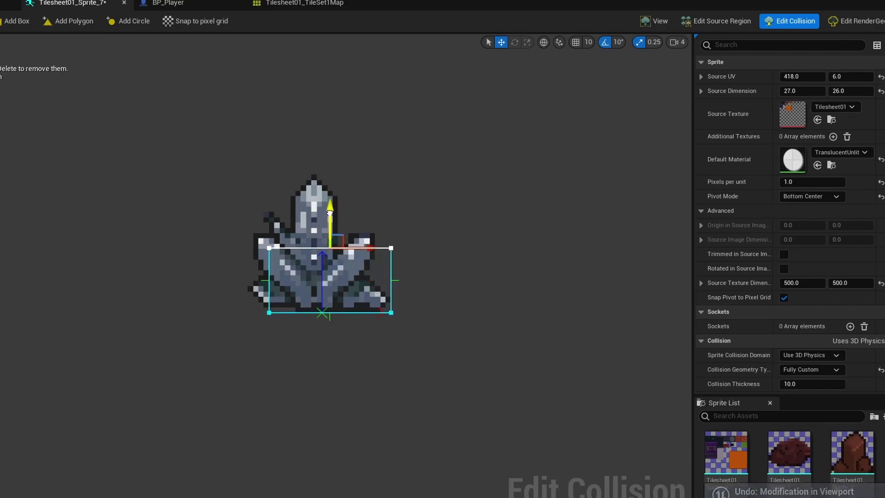
left_click_drag(330, 213, 329, 222)
left_click(391, 277)
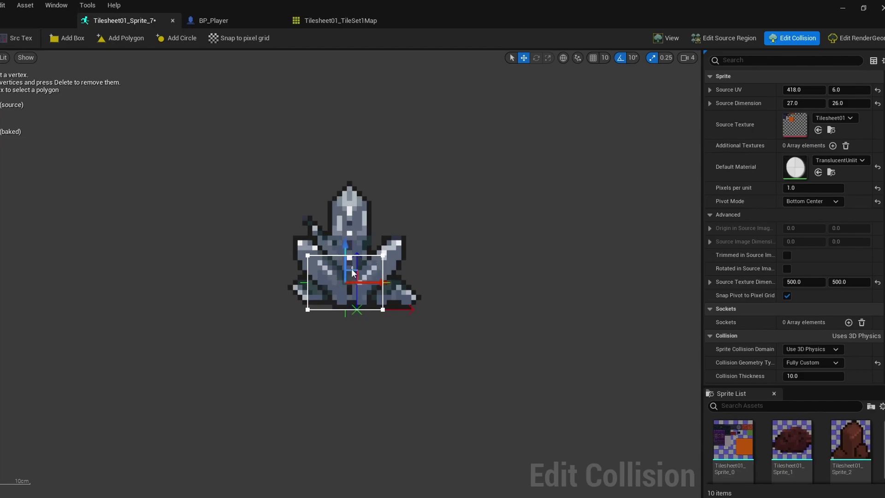
- Undo the last shift of the collision box, save the crystal sprite and return to the tyo level
left_click_drag(353, 272, 369, 282)
key("ctrl+z")
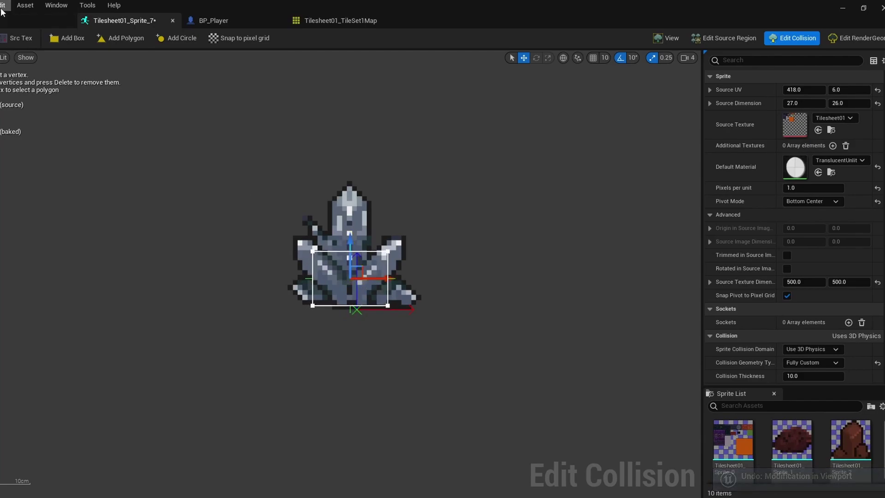
mouse_move(295, 248)
right_mouse_down()
mouse_move(288, 240)
mouse_move(284, 247)
right_mouse_up()
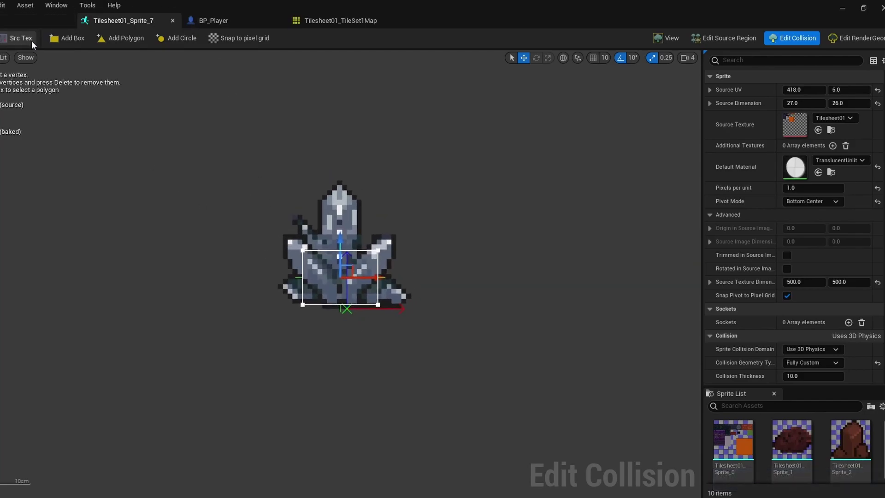
left_click(21, 21)
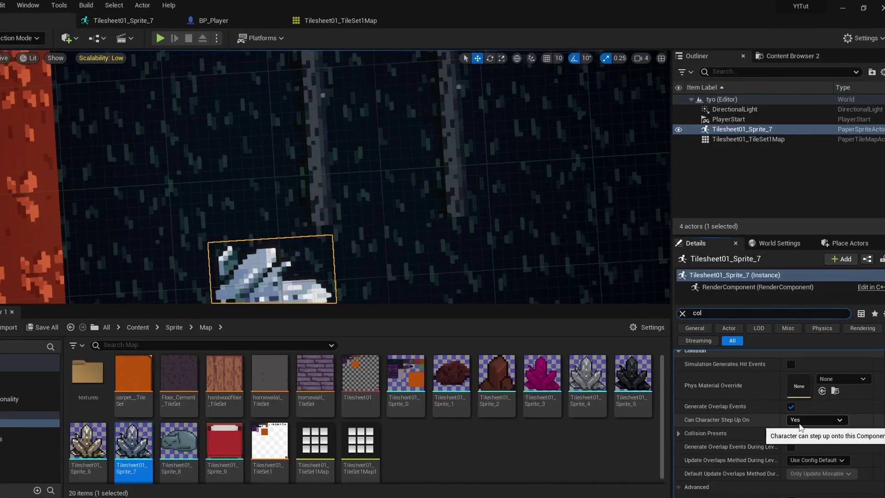
- Set Can Character Step Up On to No for the crystal sprite placed in the level
left_click(800, 423)
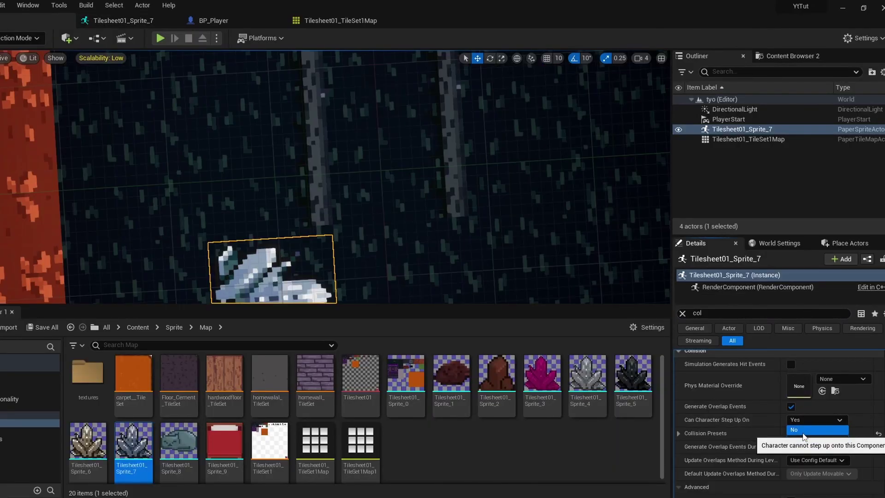
left_click(803, 431)
right_click_drag(337, 218, 194, 175)
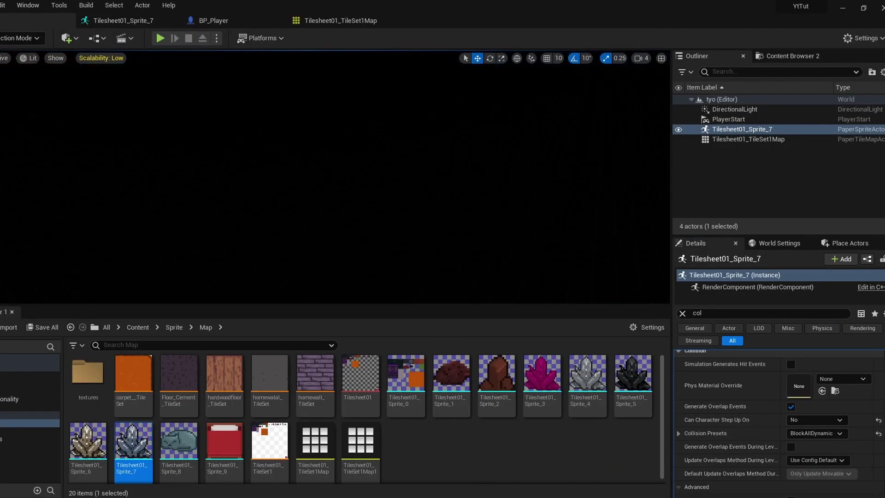
right_click_drag(298, 218, 299, 150)
key("w")
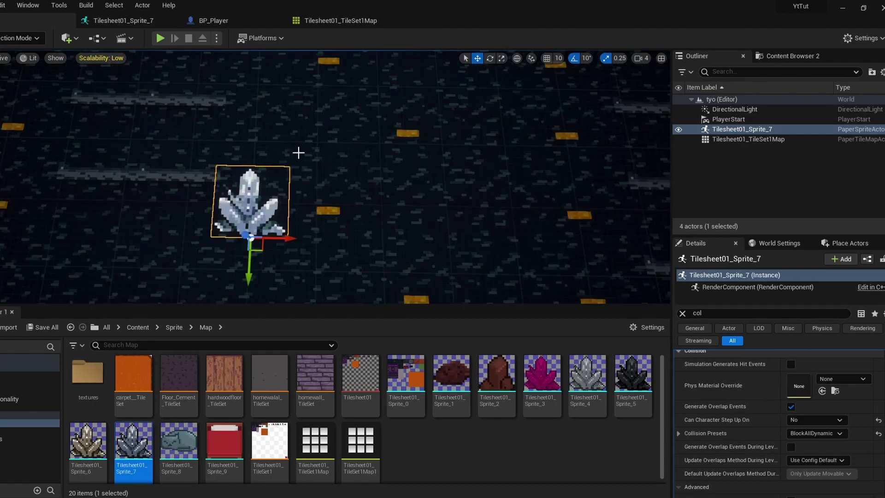
- Set the crystal sprite asset's Collision Thickness to 100 and save the sprite
left_click(110, 20)
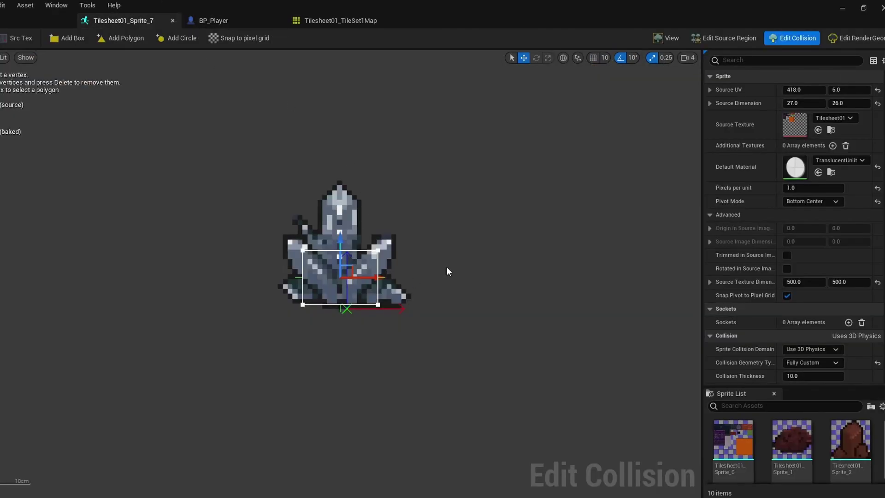
right_click_drag(345, 292, 310, 293)
scroll(784, 284, "down", 5)
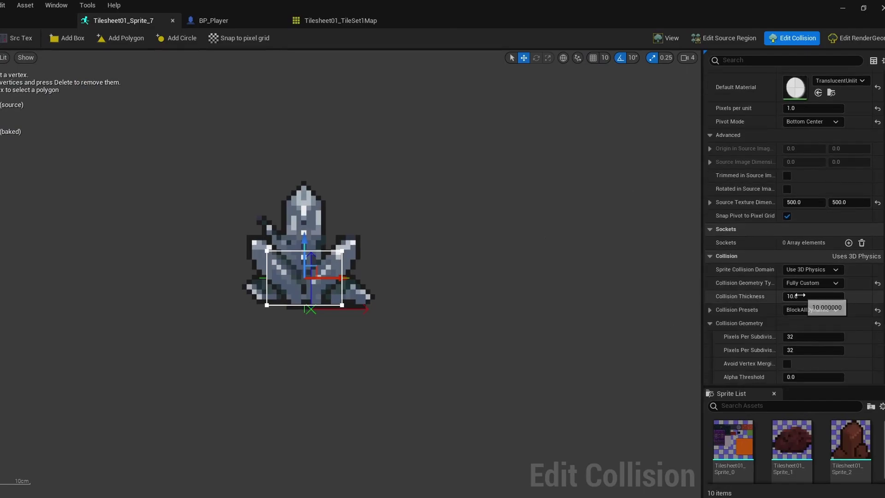
left_click(801, 295)
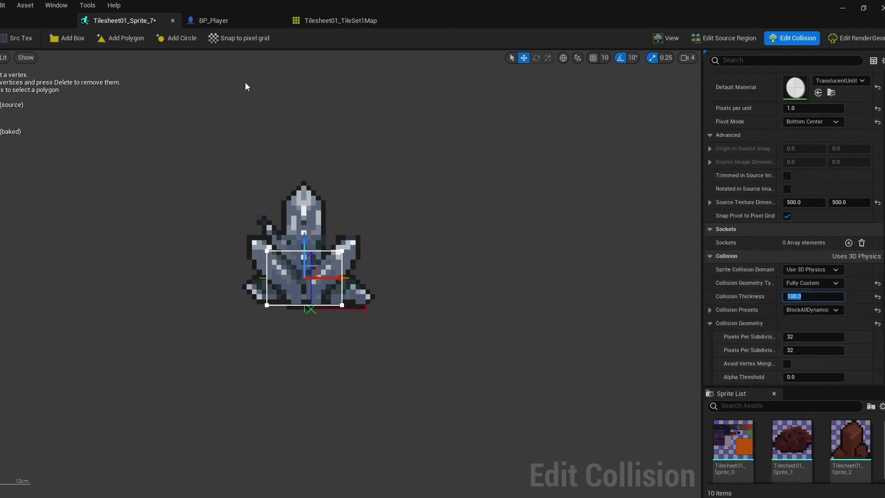
key("ctrl+s")
- Run the game preview from BP_Player, walk the character against the crystal from several sides to test its collision, and end the preview
left_click(196, 18)
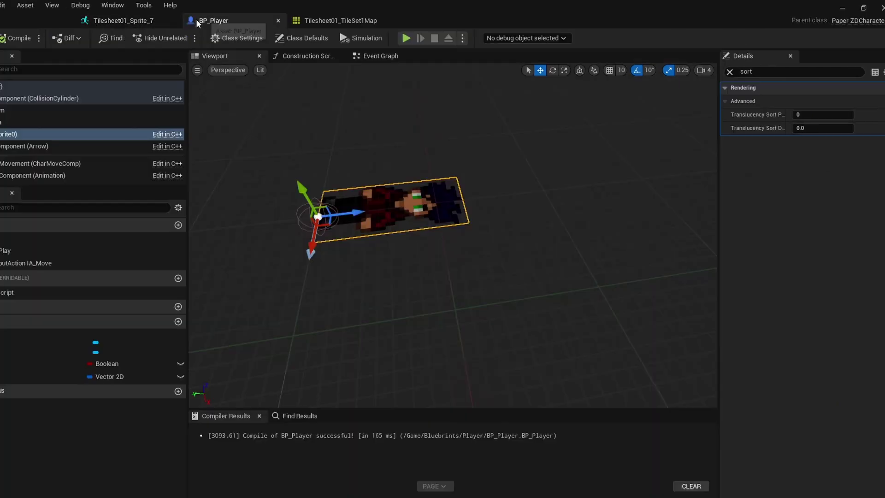
left_click(406, 39)
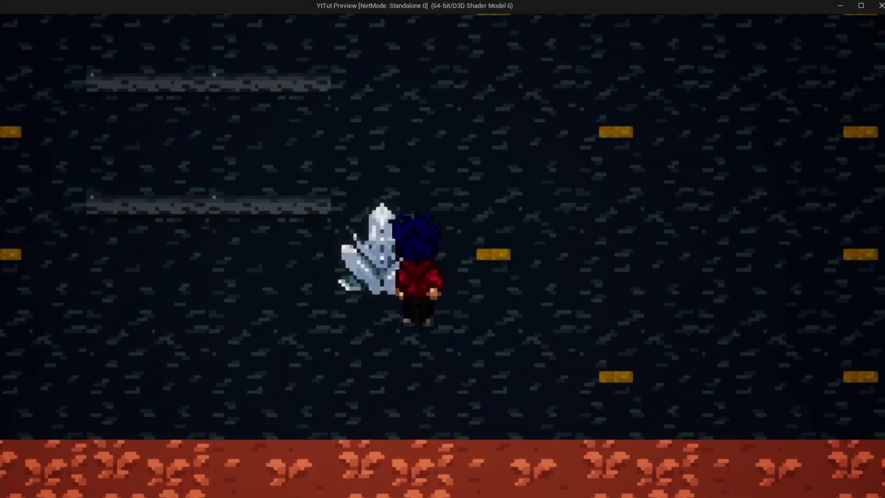
key("a")
key("a")
key("s")
key("d")
key("w")
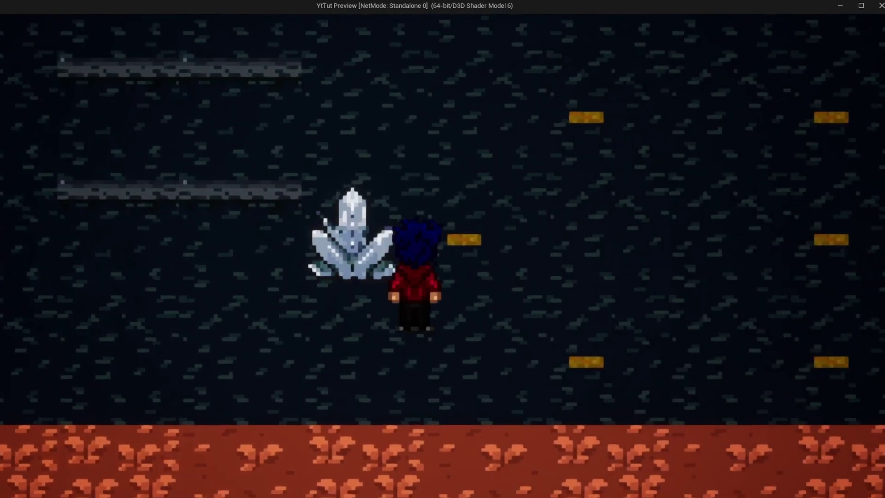
key("a")
key("s")
key("d")
key("s")
key("d")
key("w")
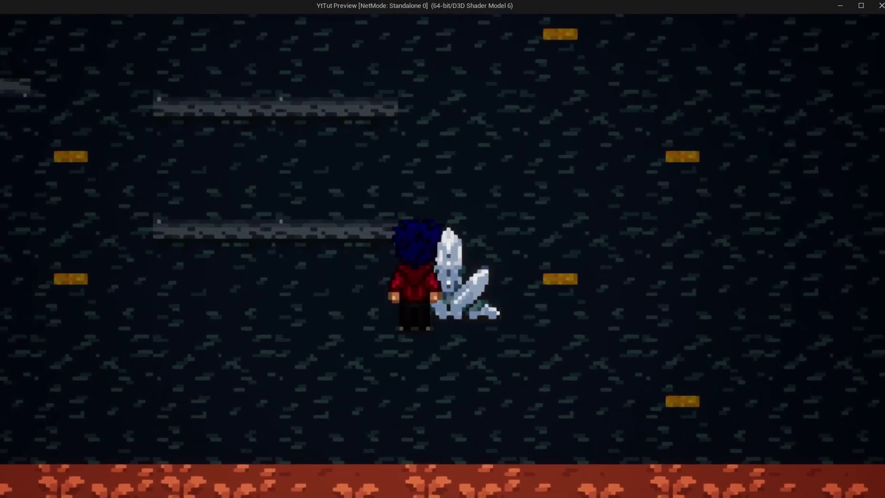
key("a")
key("w")
key("d")
key("s")
key("d")
key("s")
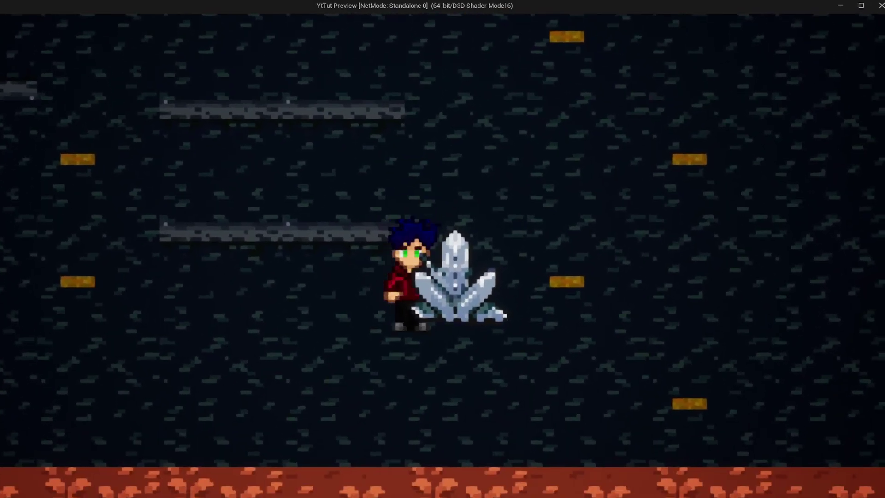
key("d")
key("a")
key("w")
key("d")
key("s")
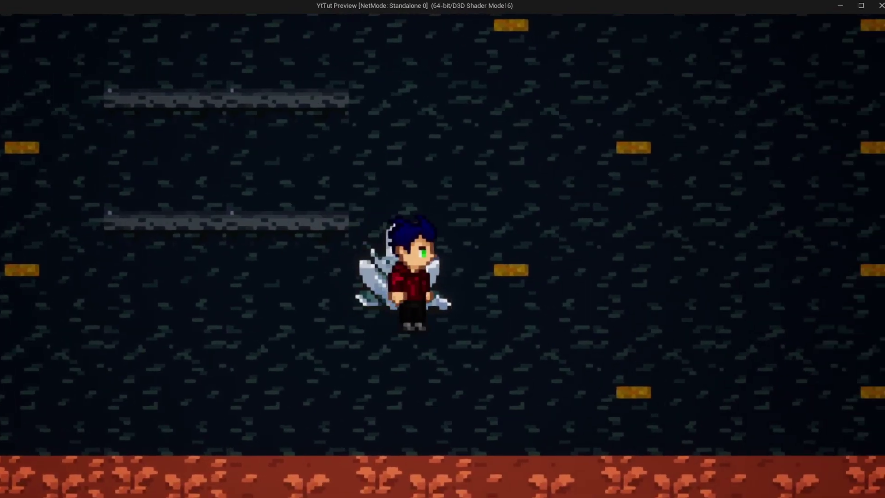
key("w")
key("a")
key("d")
key("w")
key("s")
key("d")
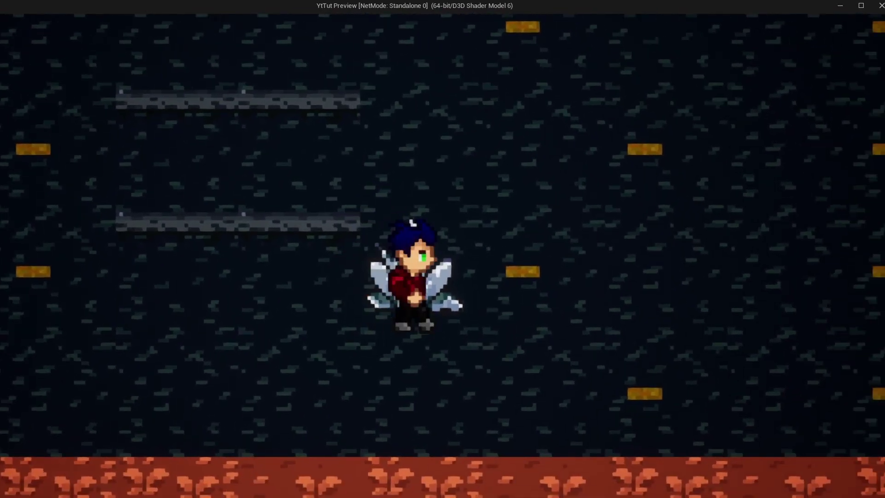
key("w")
key("a")
key("d")
key("s")
key("w")
key("a")
key("Escape")
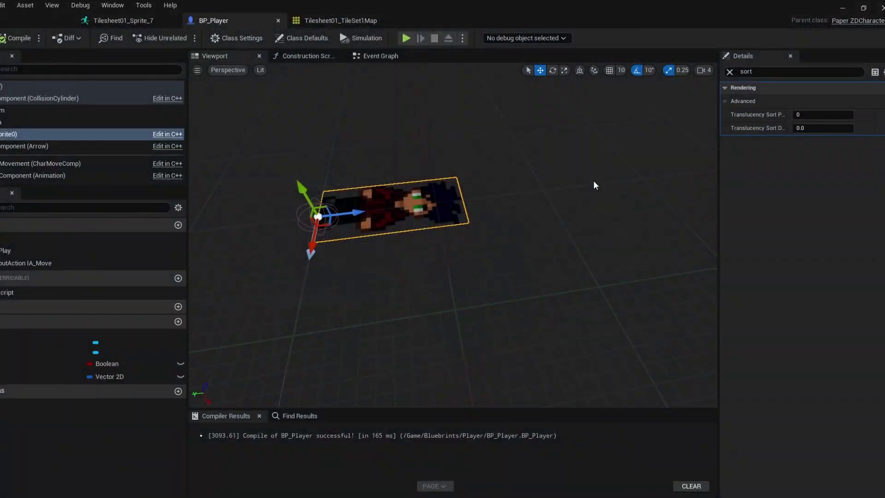
mouse_move(519, 212)
right_mouse_down()
mouse_move(489, 241)
mouse_move(277, 143)
right_mouse_up()
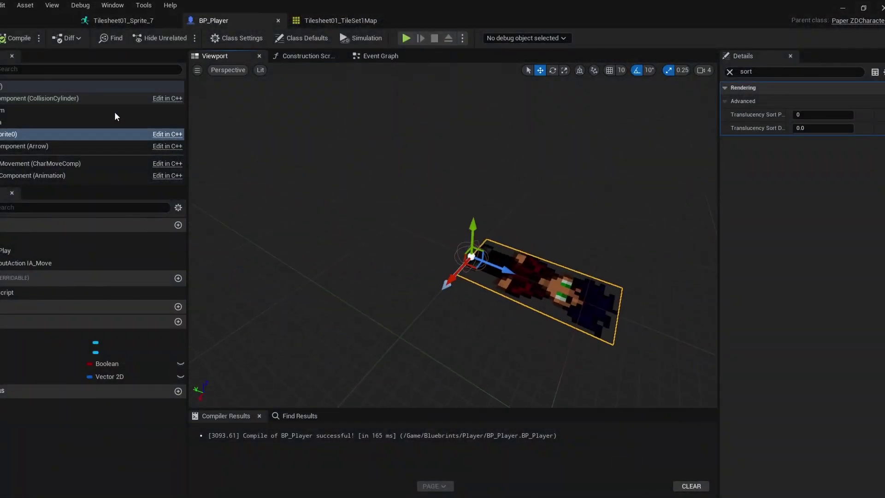
right_click_drag(419, 217, 430, 221)
left_click_drag(332, 180, 507, 240)
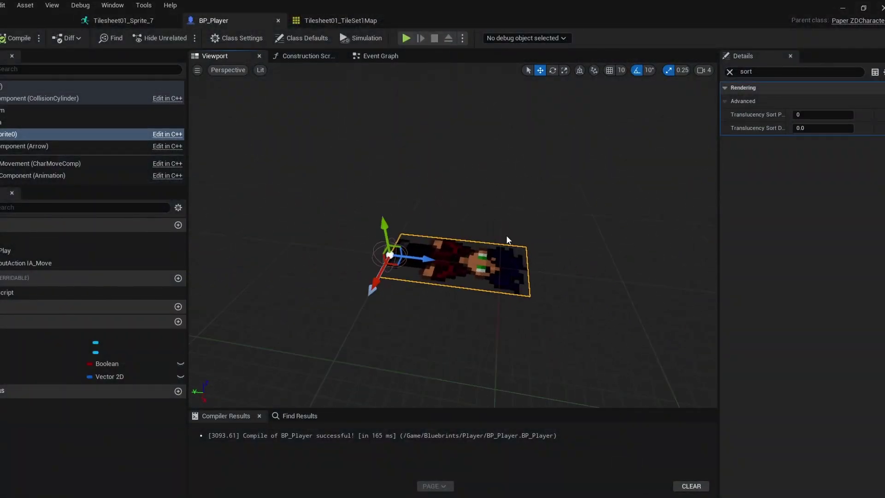